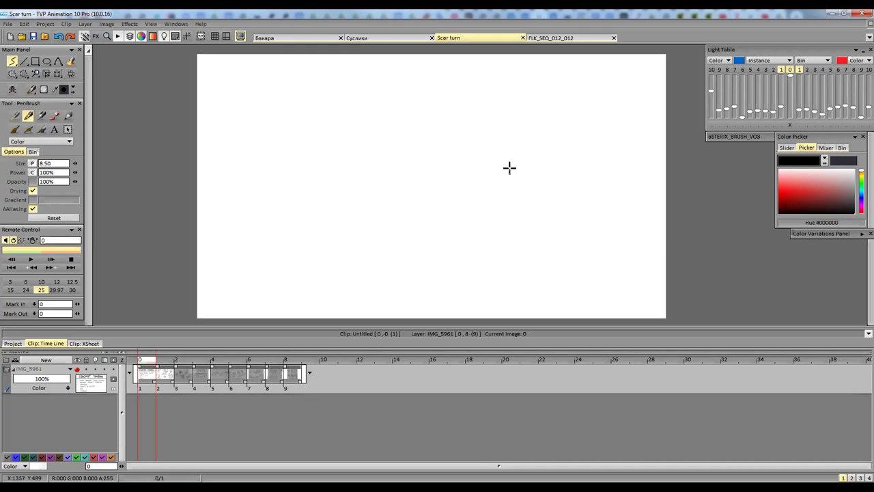
Underline the word "ТАМБНЕЙЛЫ" in black in the "ПОВОРОТ ГОЛОВЫ" list
mouse_move(509, 203)
left_mouse_down()
mouse_move(496, 201)
mouse_move(503, 211)
left_mouse_up()
scroll(499, 217, "up", 1)
scroll(503, 207, "down", 1)
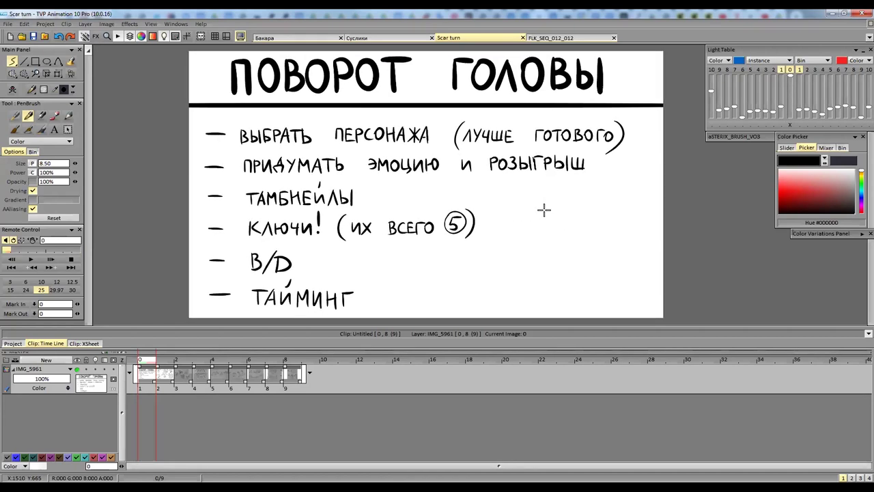
scroll(542, 203, "up", 1)
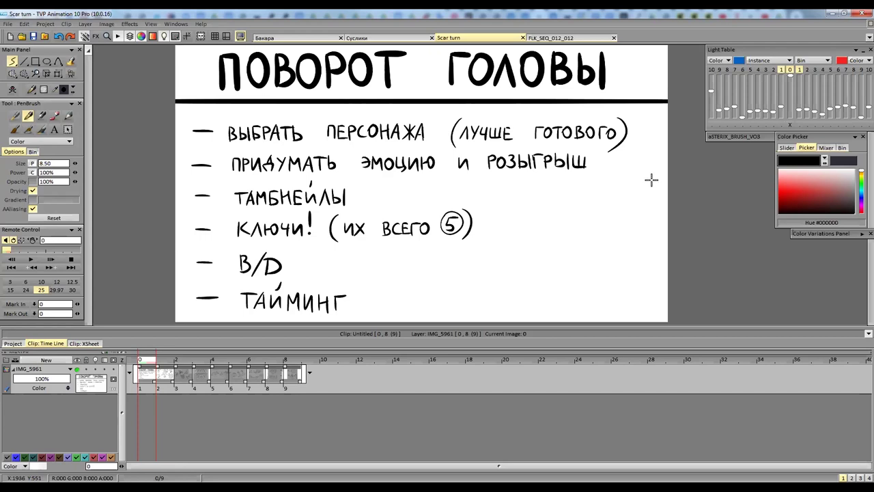
left_click_drag(230, 213, 372, 206)
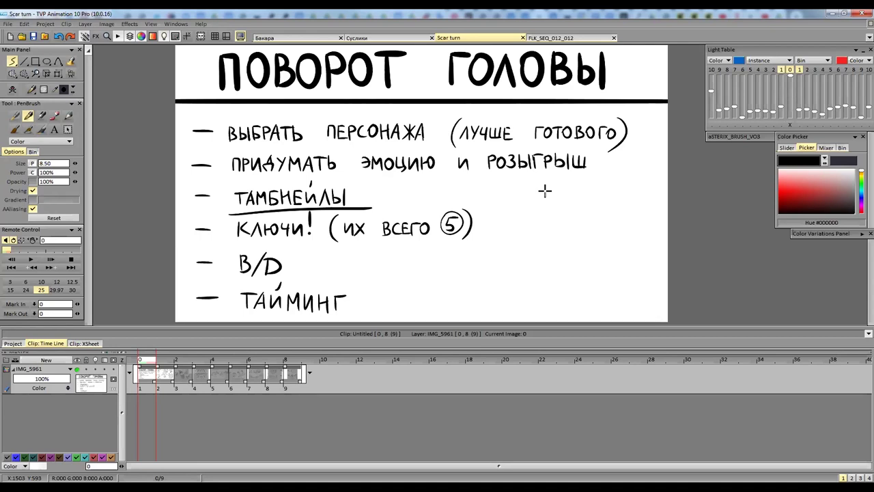
left_click_drag(578, 158, 586, 169)
key("ctrl+z")
left_click_drag(623, 140, 587, 163)
key("ctrl+z")
Go to the next frame with the five key poses and circle number 1 in red #FF0909
key("Right")
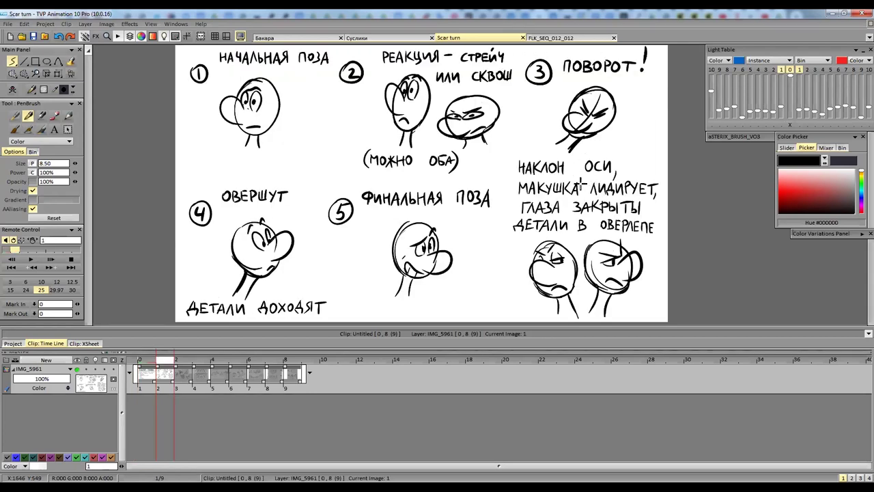
scroll(573, 191, "down", 1)
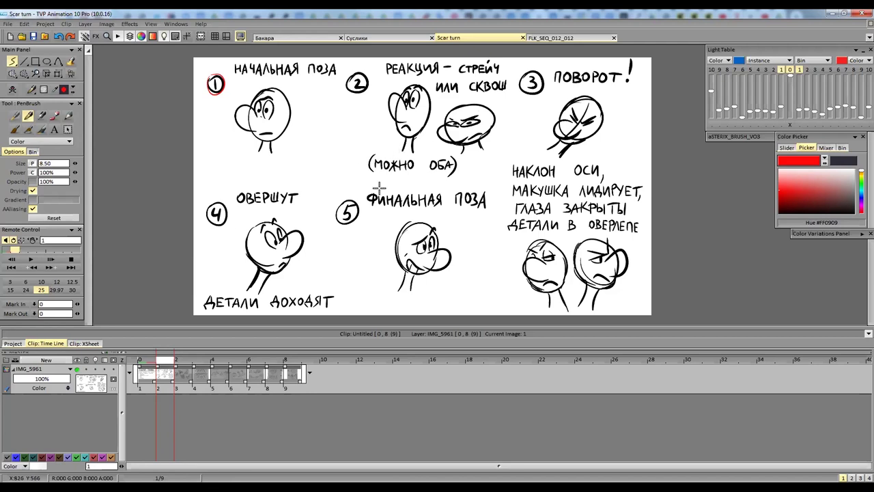
left_click_drag(297, 136, 296, 156)
left_click_drag(344, 128, 299, 129)
left_click_drag(298, 160, 341, 157)
mouse_move(342, 131)
left_mouse_down()
mouse_move(342, 154)
mouse_move(318, 142)
mouse_move(316, 153)
left_mouse_up()
mouse_move(309, 144)
left_mouse_down()
mouse_move(321, 156)
mouse_move(321, 142)
mouse_move(300, 165)
mouse_move(311, 158)
left_mouse_up()
key("ctrl+z")
key("ctrl+z")
key("ctrl+z")
key("ctrl+z")
key("ctrl+z")
key("ctrl+z")
key("ctrl+z")
key("ctrl+z")
key("ctrl+z")
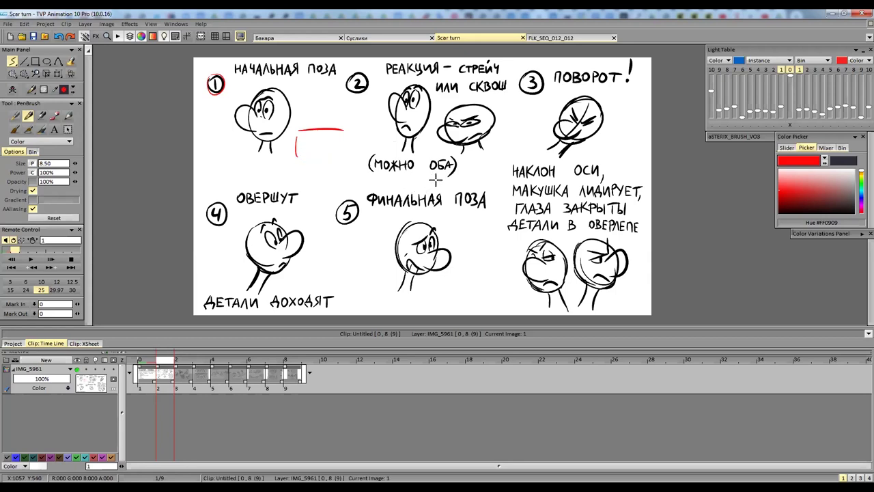
key("ctrl+z")
Draw a red rectangular shot frame around the "НАЧАЛЬНАЯ ПОЗА" head, starting at the circled number 1
left_click_drag(217, 101, 217, 153)
mouse_move(218, 92)
left_mouse_down()
mouse_move(214, 136)
mouse_move(217, 80)
left_mouse_up()
left_click(341, 85, "shift")
left_click(343, 136, "shift")
left_click(218, 155)
left_click(336, 152, "shift")
left_click_drag(298, 112, 308, 116)
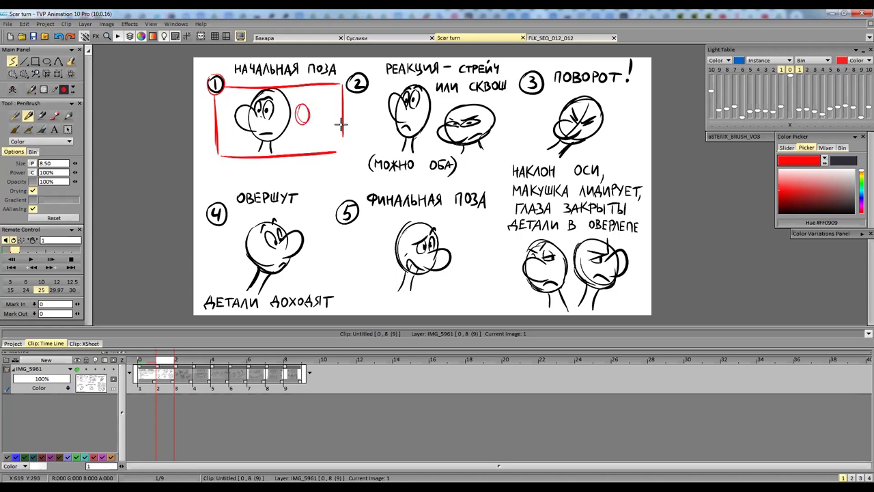
key("ctrl+z")
left_click_drag(220, 120, 228, 110)
left_click_drag(218, 128, 230, 115)
left_click_drag(223, 130, 231, 121)
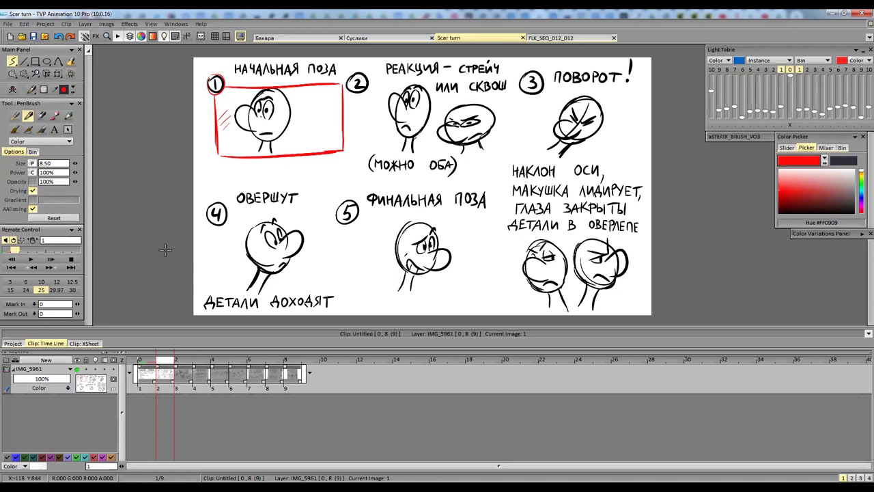
key("ctrl+z")
Underline "СТРЕЙЧ" and "СКВОШ" in red and sketch the unstretched head in red over both pose 2 heads
mouse_move(457, 76)
left_mouse_down()
mouse_move(501, 73)
mouse_move(508, 90)
left_mouse_up()
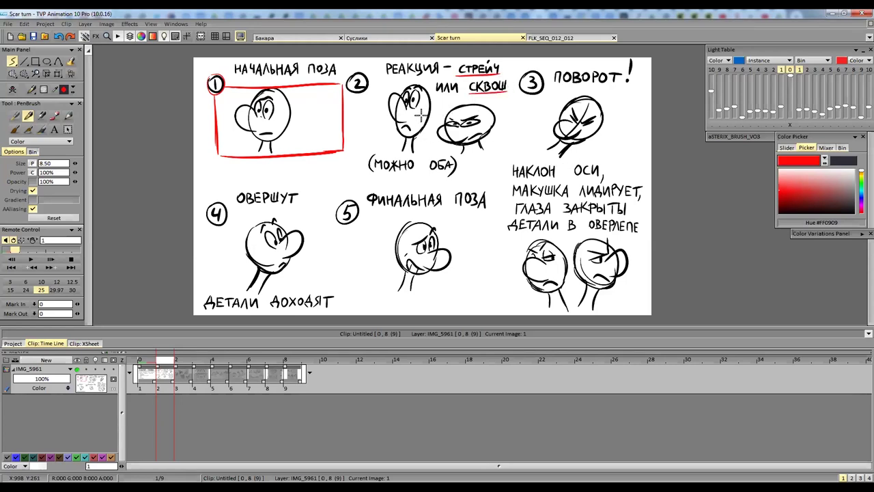
mouse_move(400, 96)
left_mouse_down()
mouse_move(385, 108)
mouse_move(401, 124)
left_mouse_up()
mouse_move(413, 90)
left_mouse_down()
mouse_move(435, 115)
mouse_move(427, 130)
left_mouse_up()
mouse_move(410, 96)
left_mouse_down()
mouse_move(418, 103)
mouse_move(408, 115)
mouse_move(399, 103)
left_mouse_up()
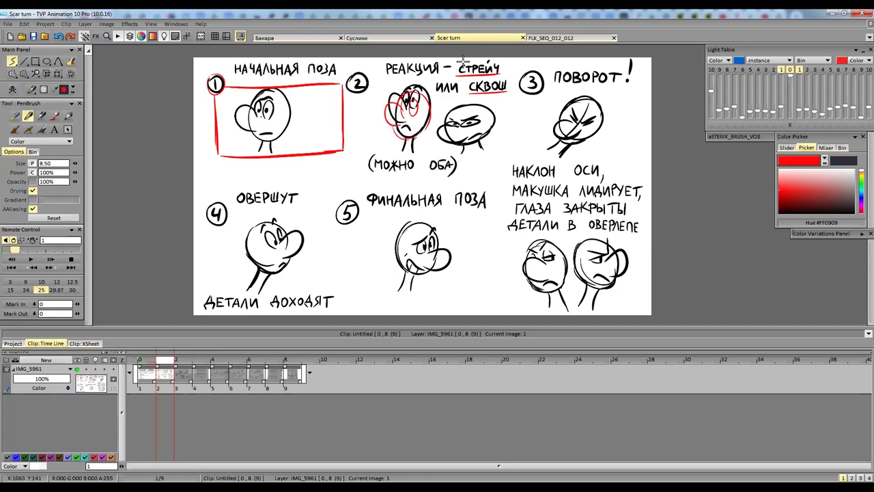
mouse_move(459, 101)
left_mouse_down()
mouse_move(456, 141)
mouse_move(457, 101)
mouse_move(480, 98)
mouse_move(463, 134)
mouse_move(444, 111)
mouse_move(470, 109)
mouse_move(467, 117)
mouse_move(463, 106)
mouse_move(479, 101)
mouse_move(478, 133)
left_mouse_up()
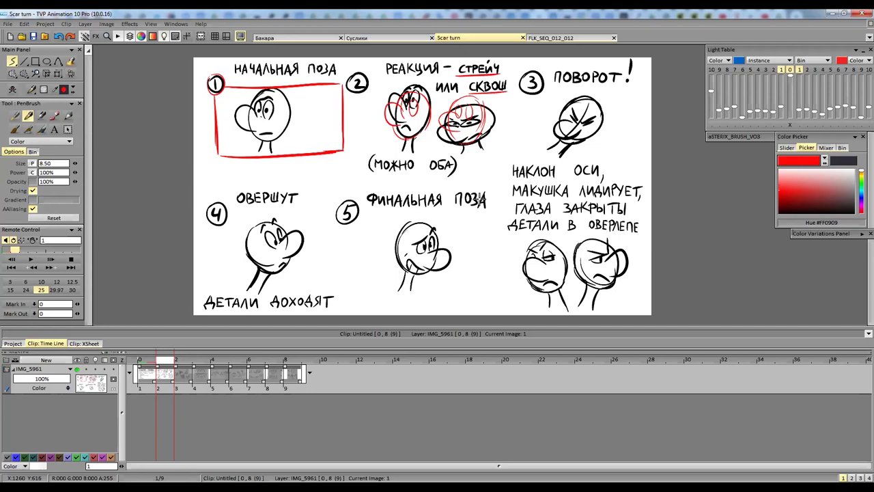
Write "ПОДГОТОВКА" in black above "(МОЖНО ОБА)" and draw a red #FF1717 starburst around number 3
left_click(851, 213)
left_click_drag(384, 156, 445, 152)
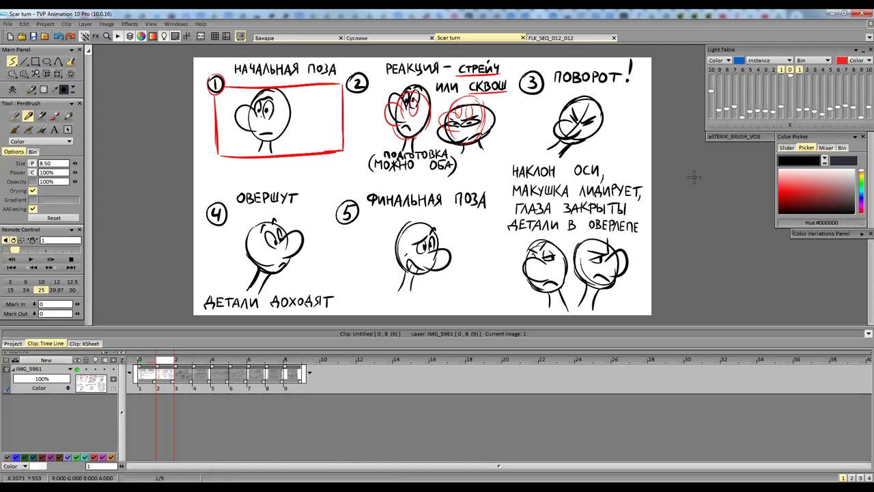
left_click_drag(782, 189, 758, 164)
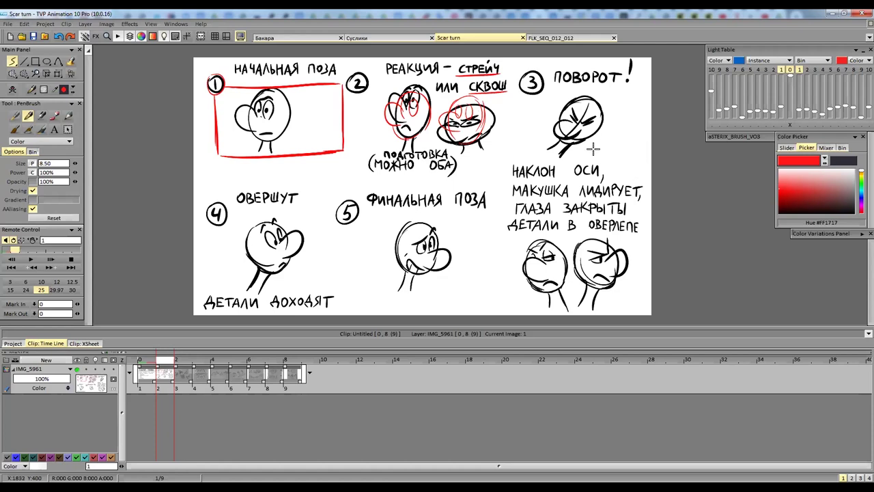
mouse_move(520, 63)
left_mouse_down()
mouse_move(514, 85)
mouse_move(520, 68)
mouse_move(550, 71)
mouse_move(546, 89)
mouse_move(516, 100)
mouse_move(550, 95)
left_mouse_up()
left_click_drag(501, 179, 643, 178)
left_click_drag(503, 198, 626, 198)
key("ctrl+z")
key("ctrl+z")
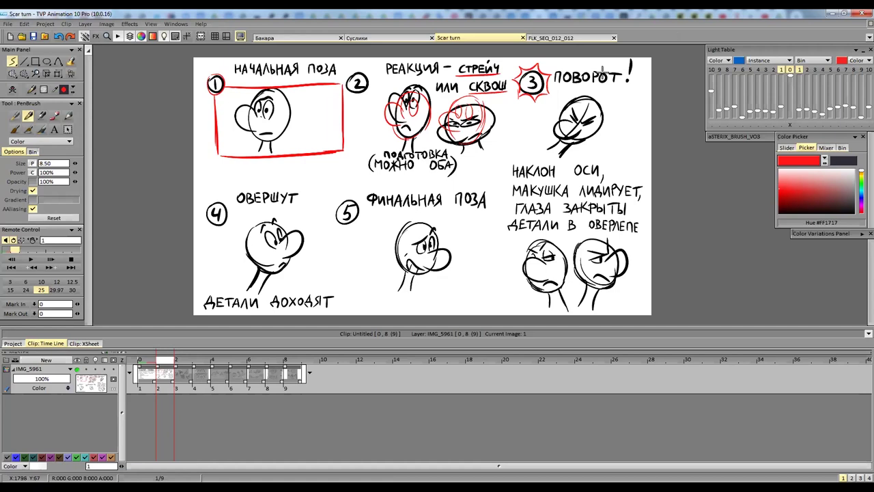
Draw a red tilt axis through the pose 3 head and an upright front-view face with a vertical centre line beside it
left_click_drag(593, 95, 560, 141)
mouse_move(617, 99)
left_mouse_down()
mouse_move(638, 125)
mouse_move(611, 119)
mouse_move(624, 102)
mouse_move(622, 144)
mouse_move(635, 116)
left_mouse_up()
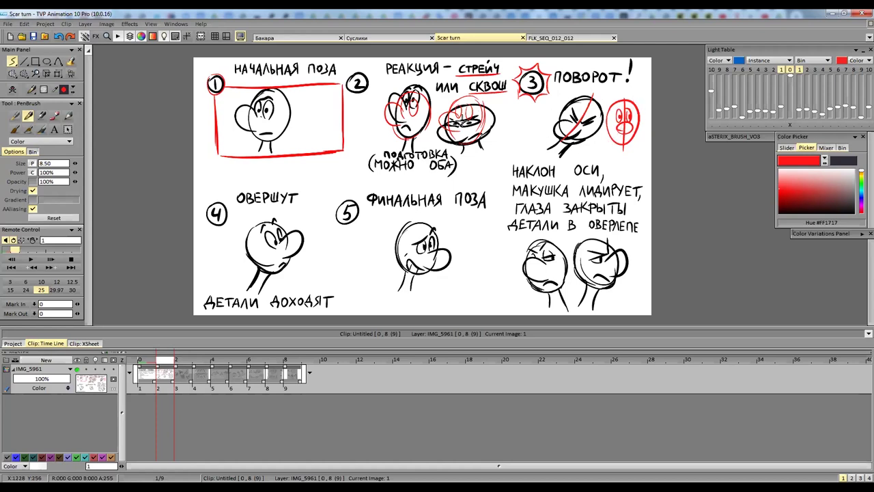
left_click_drag(623, 141, 626, 152)
Trace the nose and the facial construction lines of the tilted pose 3 head in red
left_click_drag(564, 122, 554, 139)
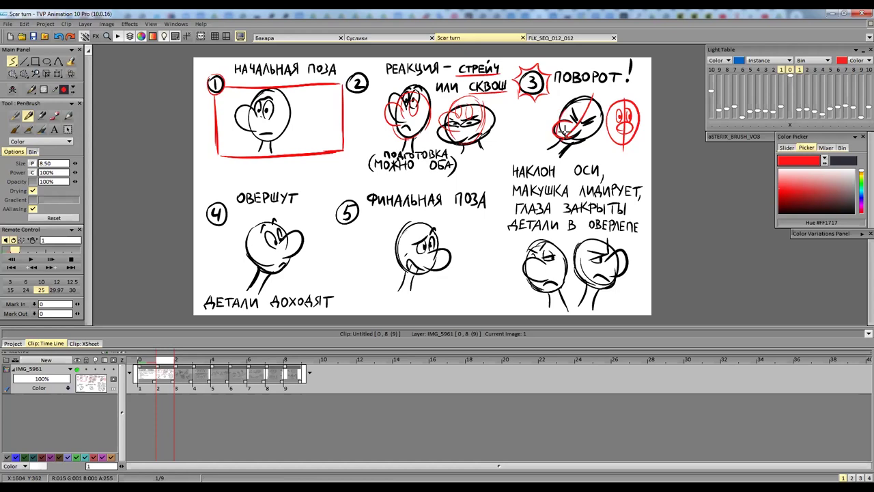
mouse_move(564, 114)
left_mouse_down()
mouse_move(562, 138)
mouse_move(585, 138)
left_mouse_up()
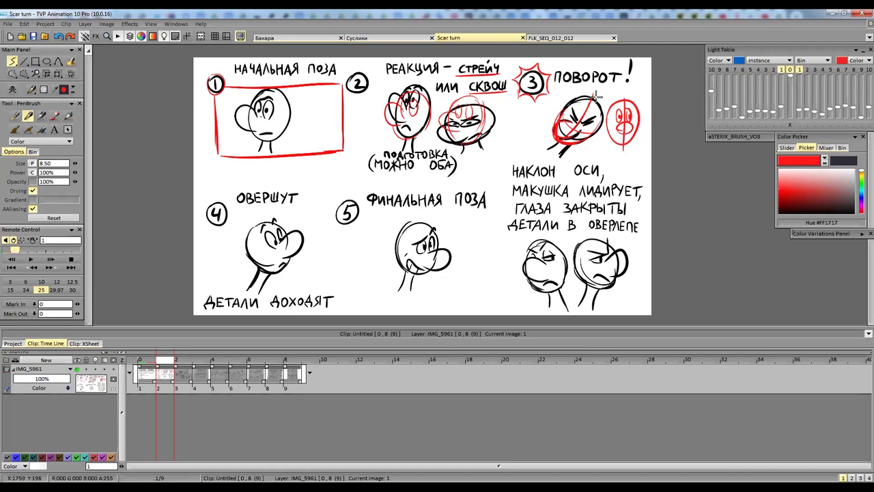
scroll(598, 100, "up", 2)
mouse_move(569, 103)
left_mouse_down()
mouse_move(567, 128)
mouse_move(571, 121)
mouse_move(598, 133)
mouse_move(591, 127)
left_mouse_up()
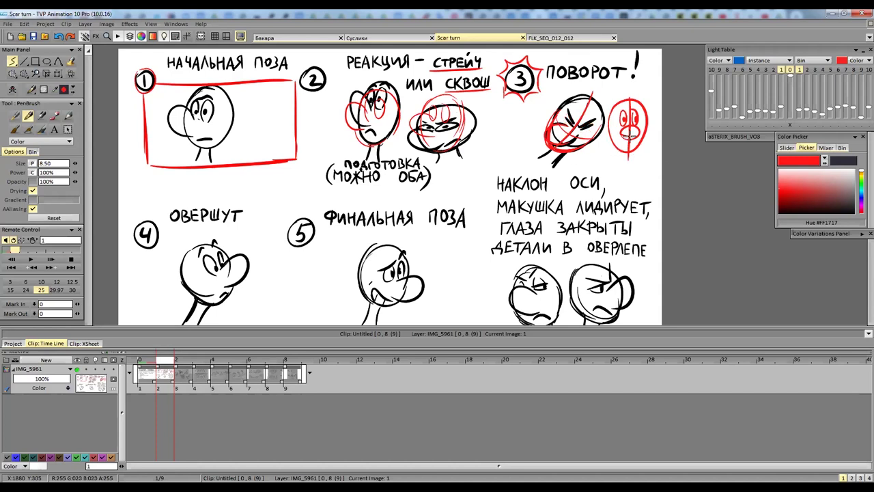
Sketch trailing hair and two long floppy ears in red on the pose 3 head to illustrate overlap
scroll(654, 201, "down", 2)
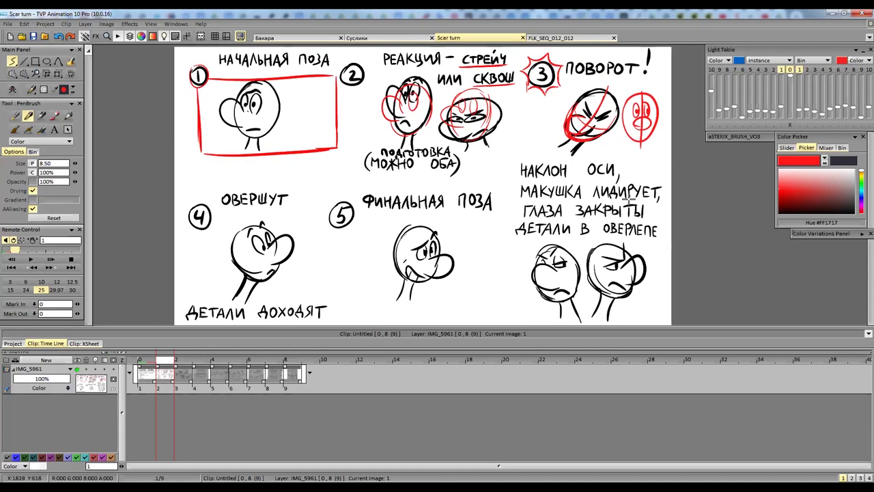
scroll(639, 202, "up", 2)
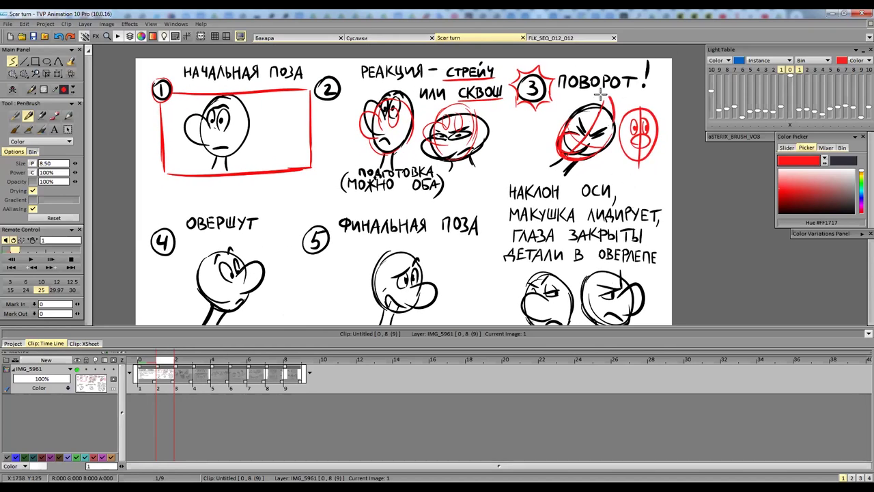
mouse_move(599, 97)
left_mouse_down()
mouse_move(573, 104)
mouse_move(561, 127)
mouse_move(520, 150)
mouse_move(577, 120)
left_mouse_up()
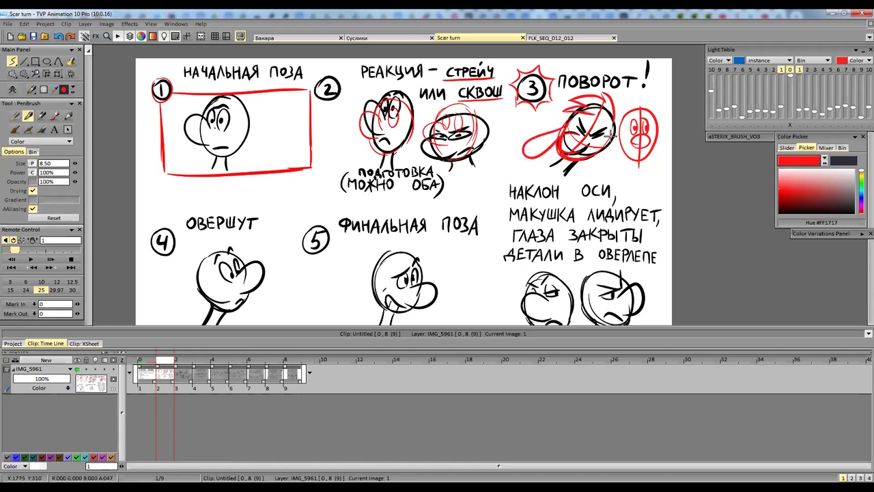
left_click_drag(606, 153, 590, 178)
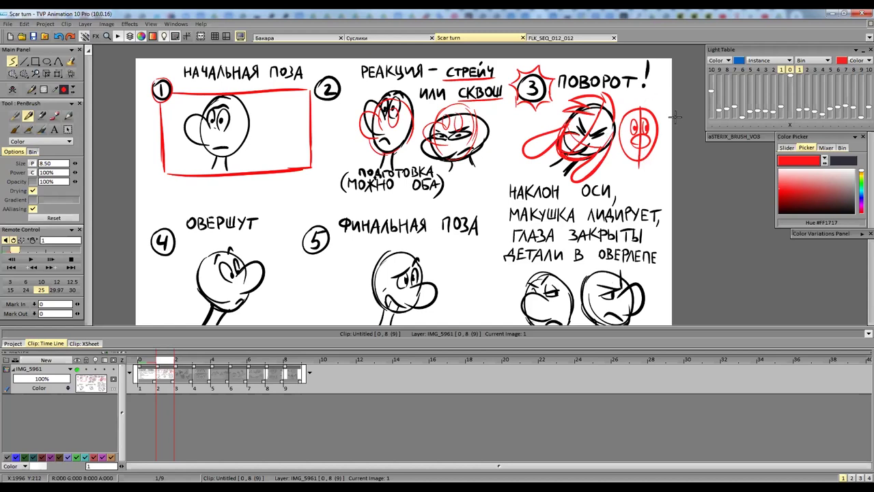
scroll(632, 219, "down", 3)
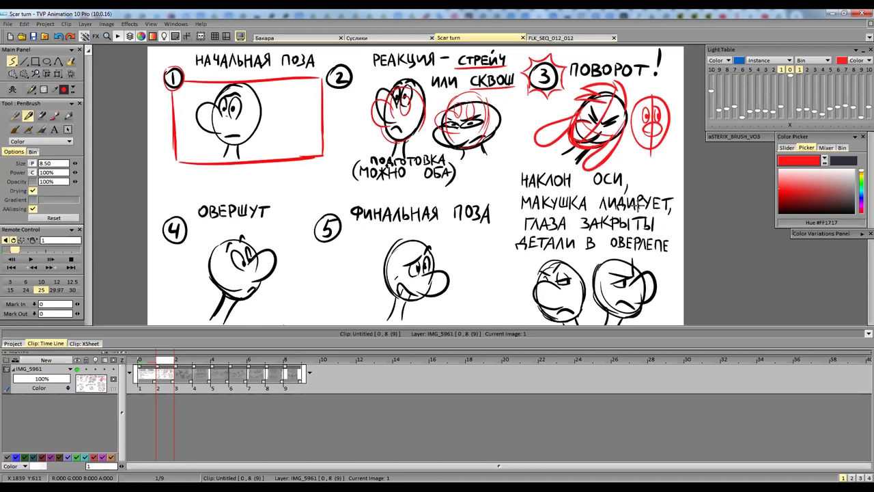
left_click_drag(630, 219, 631, 209)
scroll(631, 212, "up", 2)
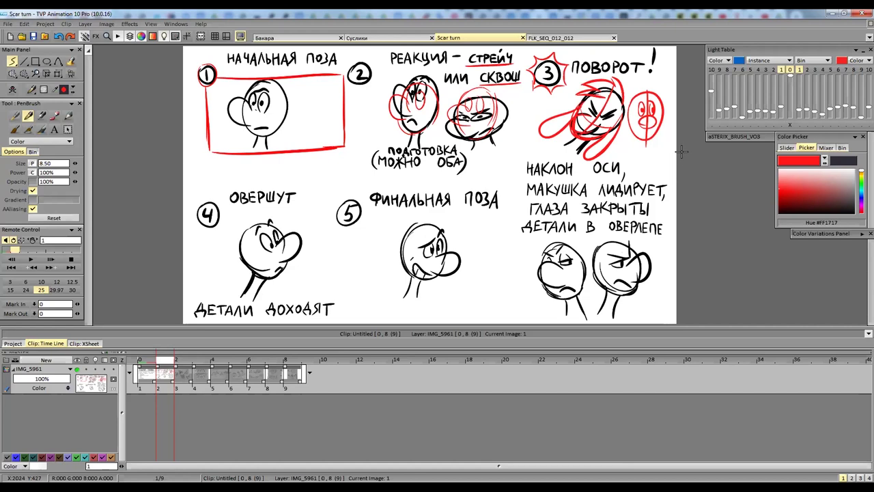
left_click_drag(506, 231, 512, 222)
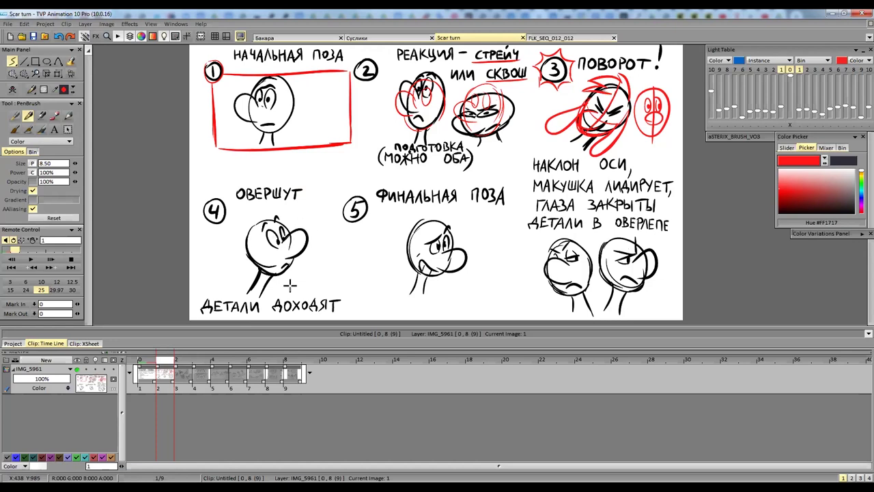
mouse_move(226, 284)
left_mouse_down()
mouse_move(259, 240)
mouse_move(265, 246)
left_mouse_up()
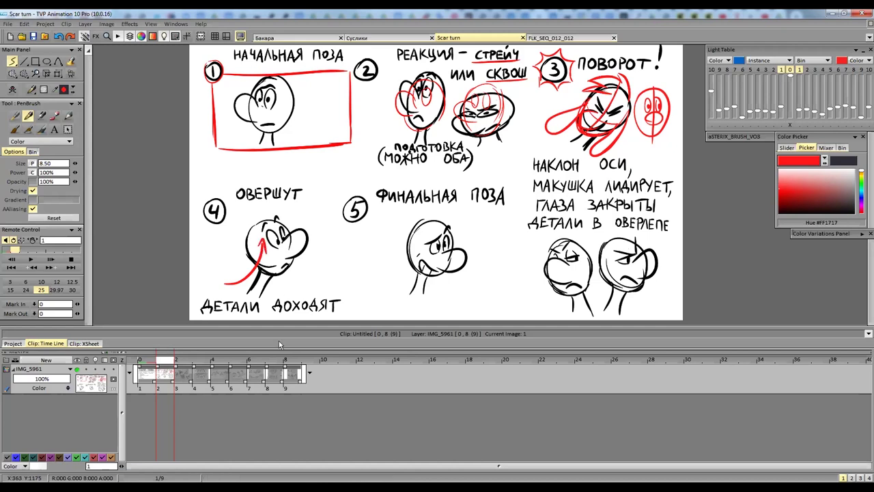
mouse_move(259, 232)
left_mouse_down()
mouse_move(260, 269)
mouse_move(273, 232)
mouse_move(293, 233)
mouse_move(289, 250)
mouse_move(305, 245)
mouse_move(280, 252)
mouse_move(275, 239)
mouse_move(271, 276)
left_mouse_up()
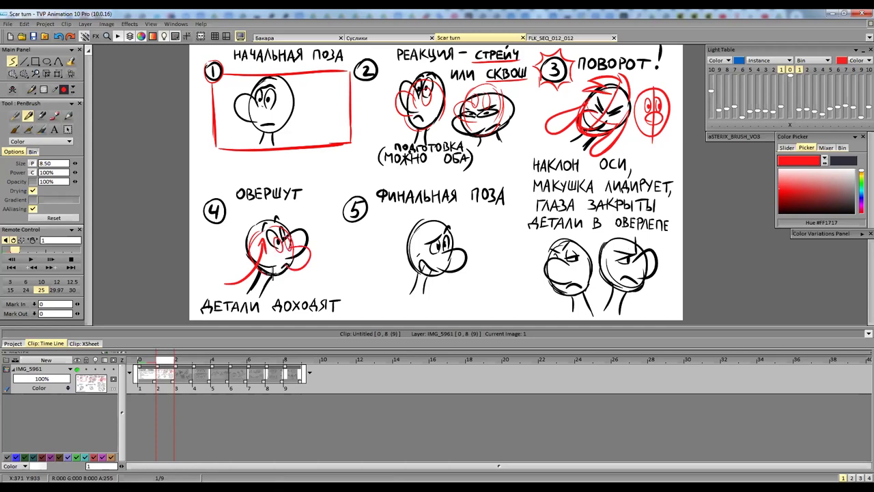
mouse_move(192, 282)
left_mouse_down()
mouse_move(232, 224)
mouse_move(237, 257)
mouse_move(244, 243)
left_mouse_up()
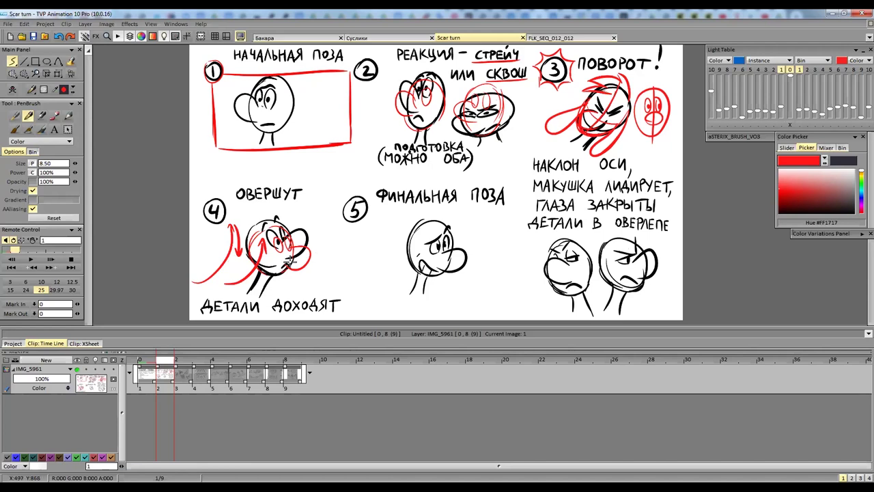
mouse_move(311, 281)
left_mouse_down()
mouse_move(327, 231)
mouse_move(336, 279)
left_mouse_up()
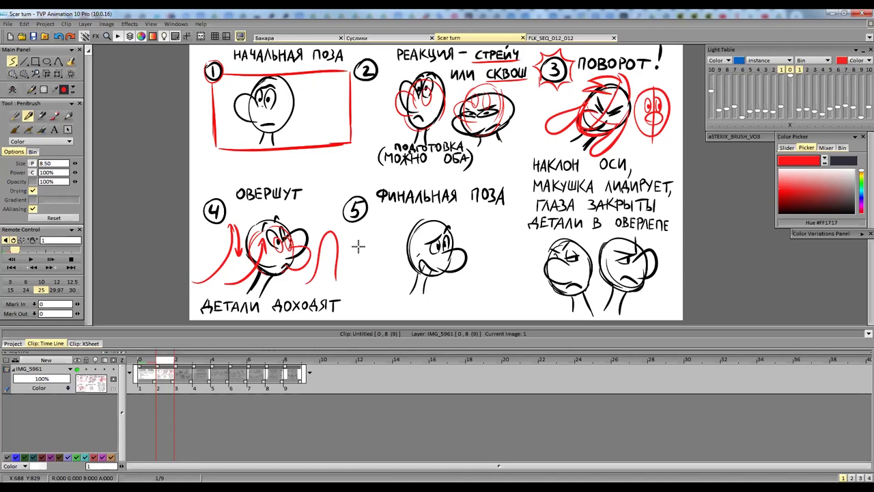
key("ctrl+z")
key("ctrl+z")
key("ctrl+z")
key("ctrl+z")
key("ctrl+z")
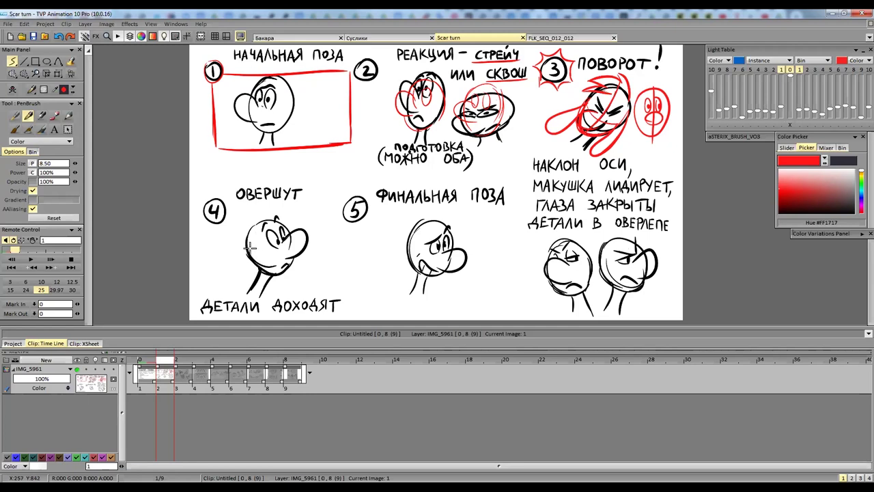
Sketch swinging floppy ears and hair in red on the "ОВЕРШУТ" head, removing the extra ear loop
mouse_move(250, 243)
left_mouse_down()
mouse_move(280, 290)
mouse_move(253, 251)
mouse_move(263, 275)
mouse_move(265, 265)
mouse_move(287, 295)
mouse_move(264, 245)
mouse_move(300, 261)
left_mouse_up()
mouse_move(259, 239)
left_mouse_down()
mouse_move(264, 295)
mouse_move(266, 280)
left_mouse_up()
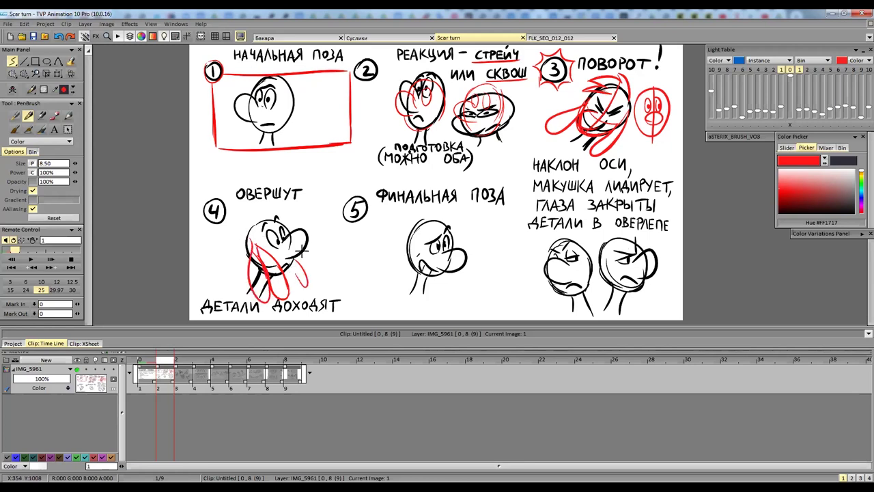
key("ctrl+z")
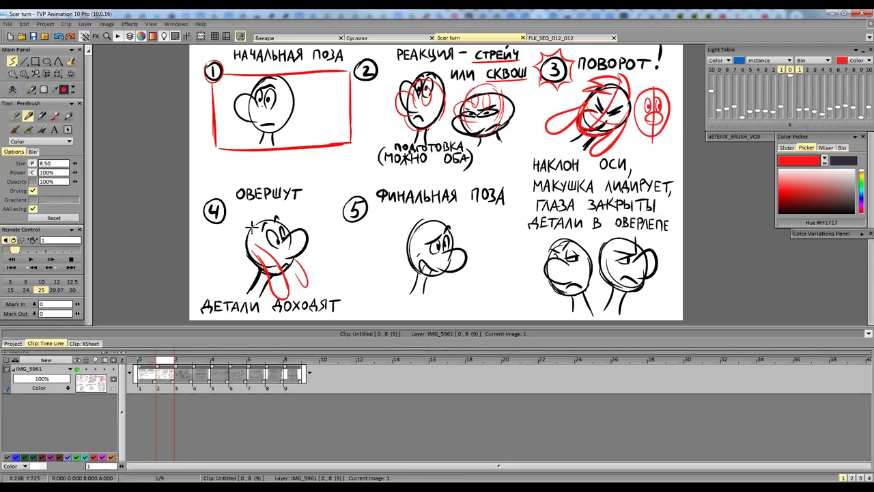
mouse_move(244, 245)
left_mouse_down()
mouse_move(248, 220)
mouse_move(290, 205)
left_mouse_up()
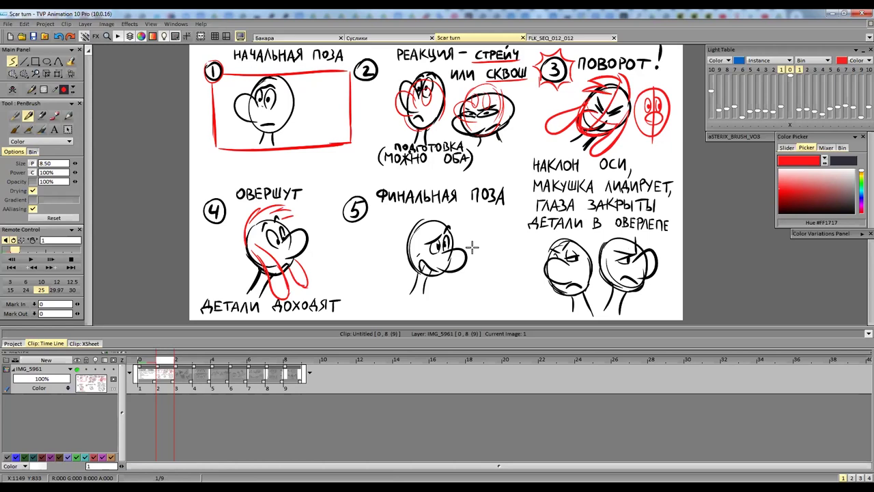
Draw a red tilt axis through the left of the two unnumbered heads and sketch a red in-between head between them
left_click(846, 211)
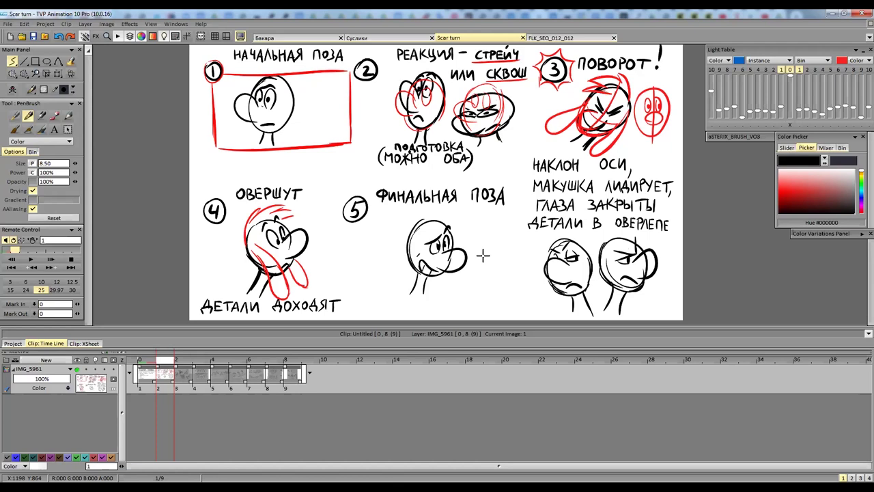
scroll(560, 246, "right", 1)
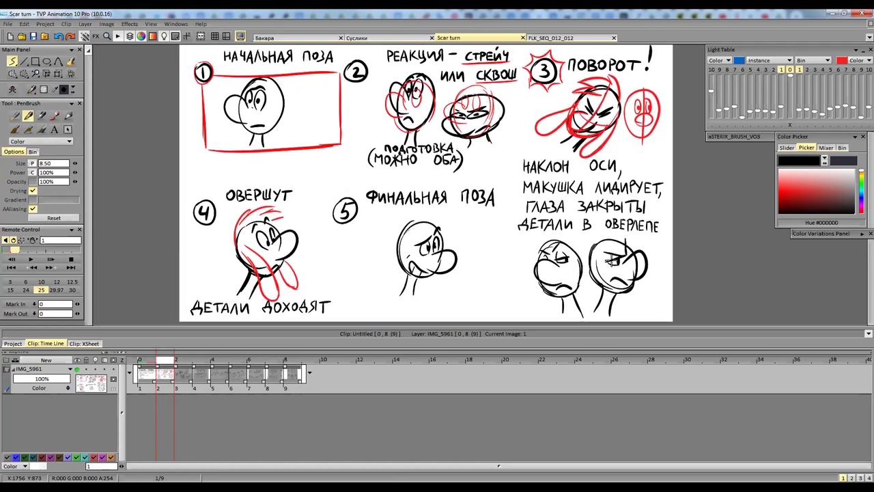
scroll(607, 232, "right", 1)
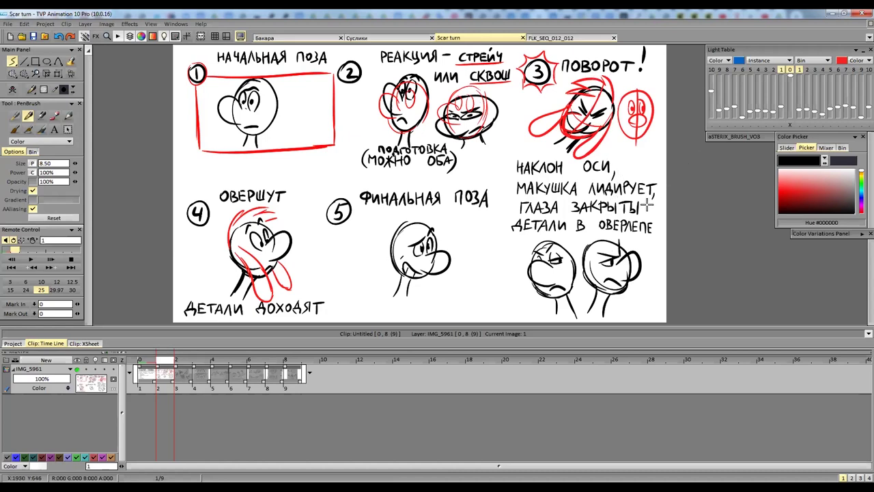
key("ctrl+z")
key("x")
mouse_move(568, 252)
left_mouse_down()
mouse_move(571, 291)
mouse_move(562, 267)
left_mouse_up()
key("ctrl+z")
left_click_drag(539, 239, 565, 315)
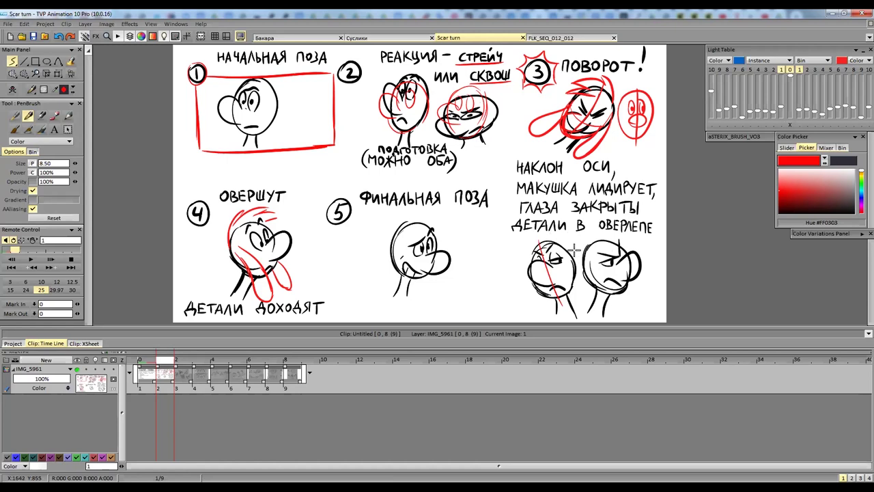
mouse_move(571, 246)
left_mouse_down()
mouse_move(594, 297)
mouse_move(598, 245)
mouse_move(568, 267)
mouse_move(587, 251)
mouse_move(597, 281)
mouse_move(588, 273)
mouse_move(611, 272)
mouse_move(571, 266)
mouse_move(597, 274)
mouse_move(585, 271)
mouse_move(591, 251)
left_mouse_up()
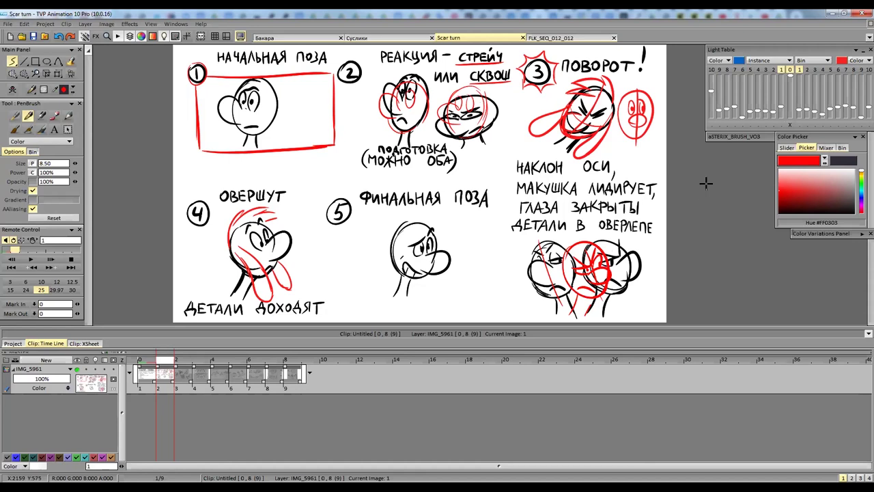
Return to the "ПОВОРОТ ГОЛОВЫ" checklist drawing and try underlining the "B/D" item in red, undoing the line
key("Left")
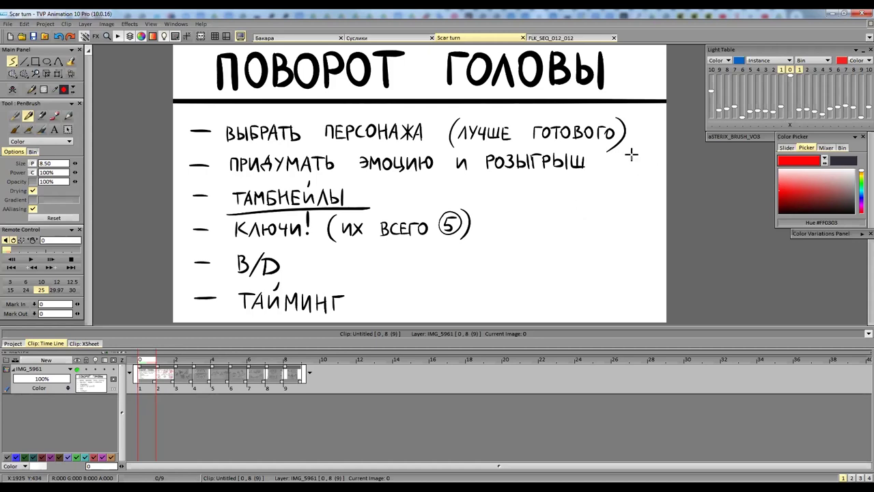
left_click_drag(234, 277, 287, 273)
key("ctrl+z")
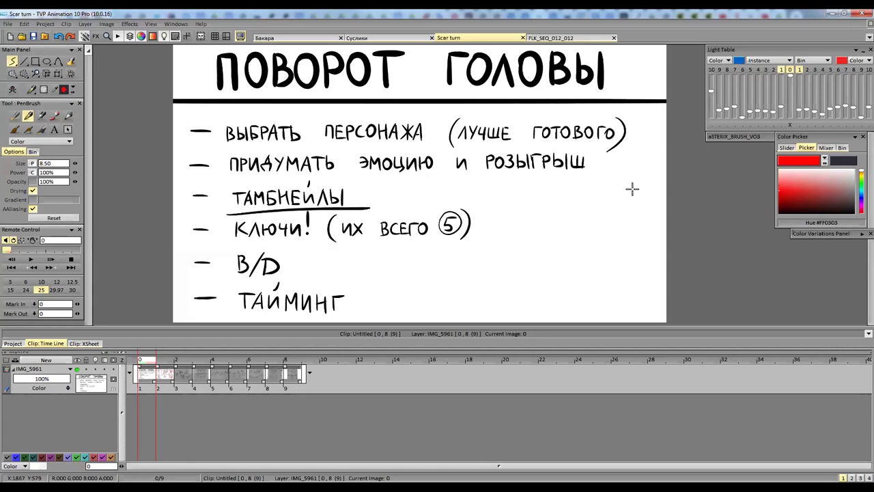
scroll(599, 222, "down", 1)
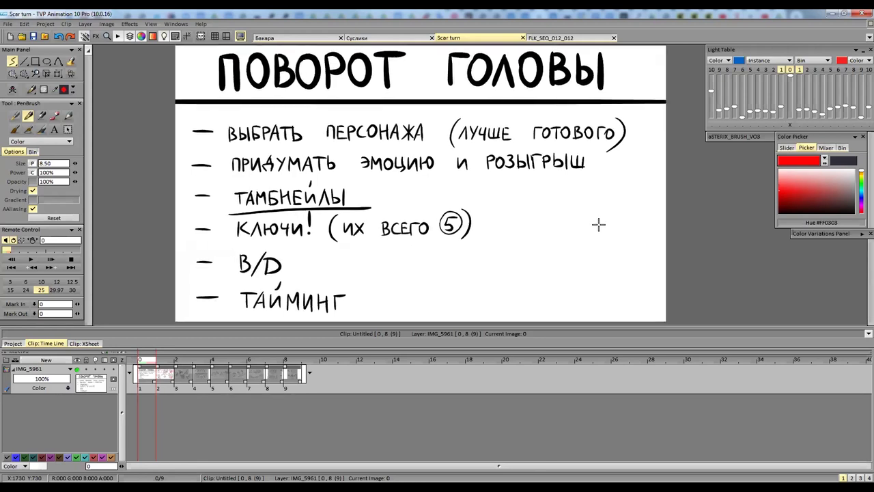
left_click_drag(596, 229, 587, 226)
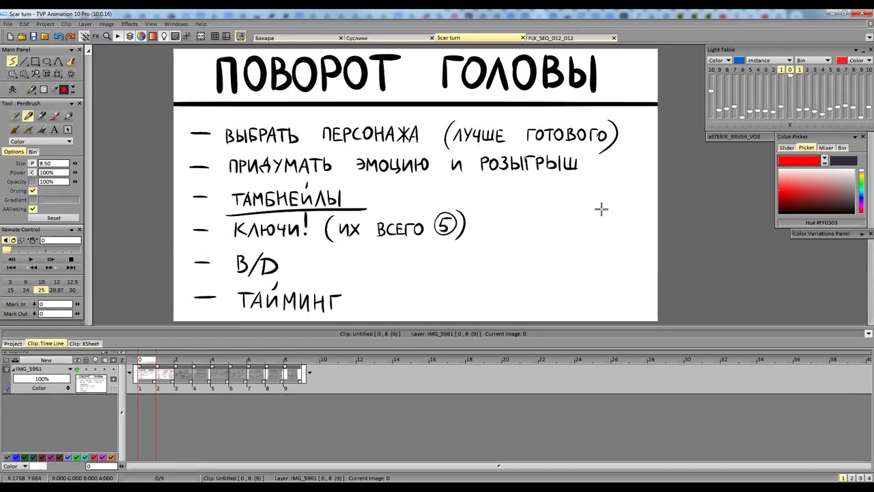
On the nose-flip reference drawing, mark the upper row of heads with a red cross and the lower row with a green check
key("Right")
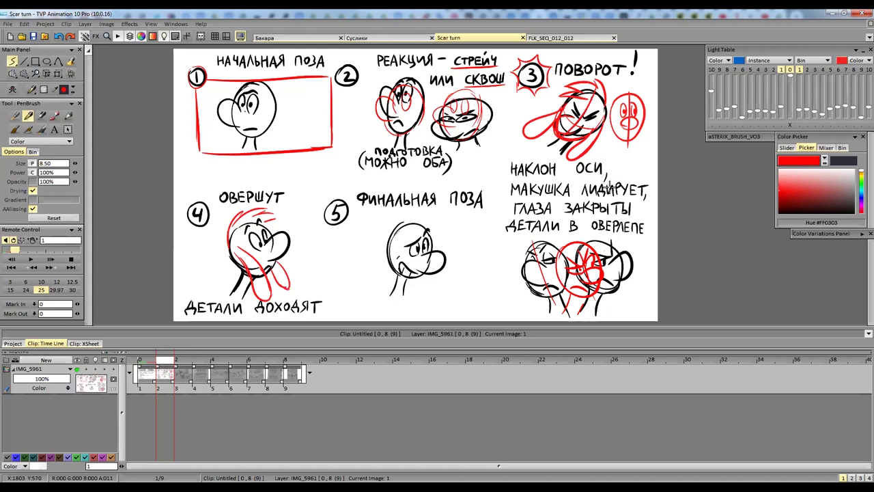
key("Right")
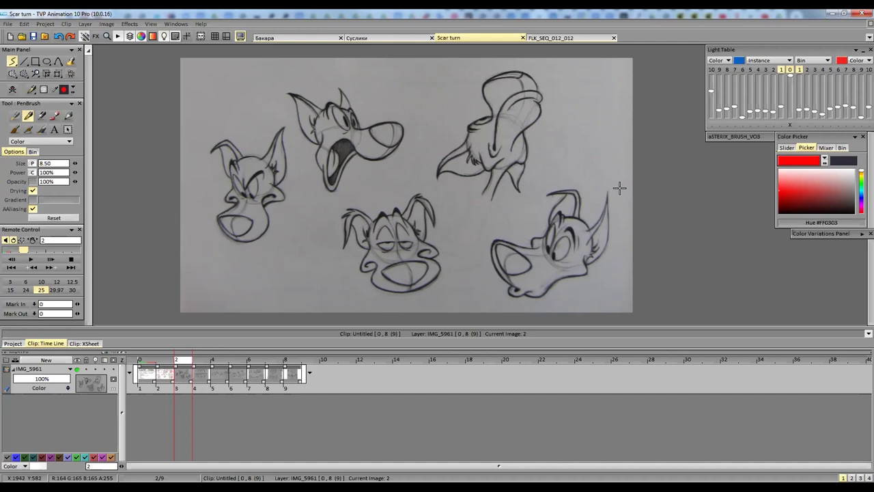
key("Right")
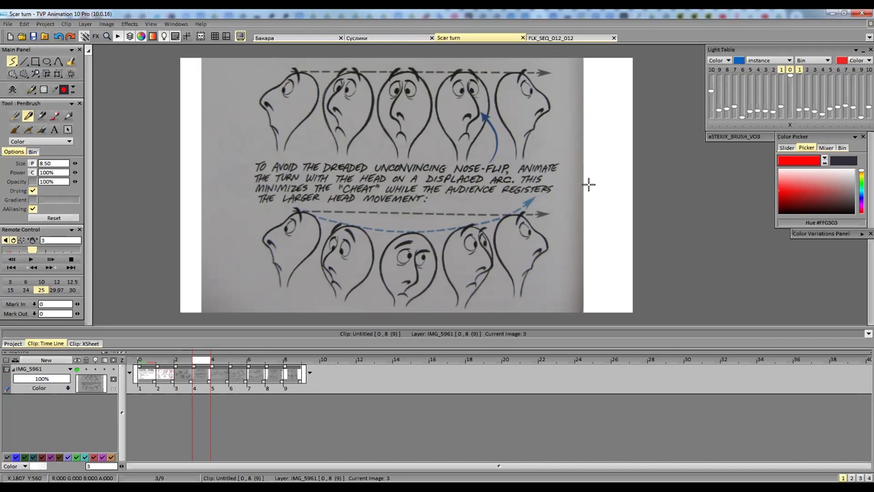
mouse_move(560, 86)
left_mouse_down()
mouse_move(575, 102)
mouse_move(558, 110)
left_mouse_up()
left_click_drag(861, 182, 861, 178)
left_click_drag(557, 223, 572, 218)
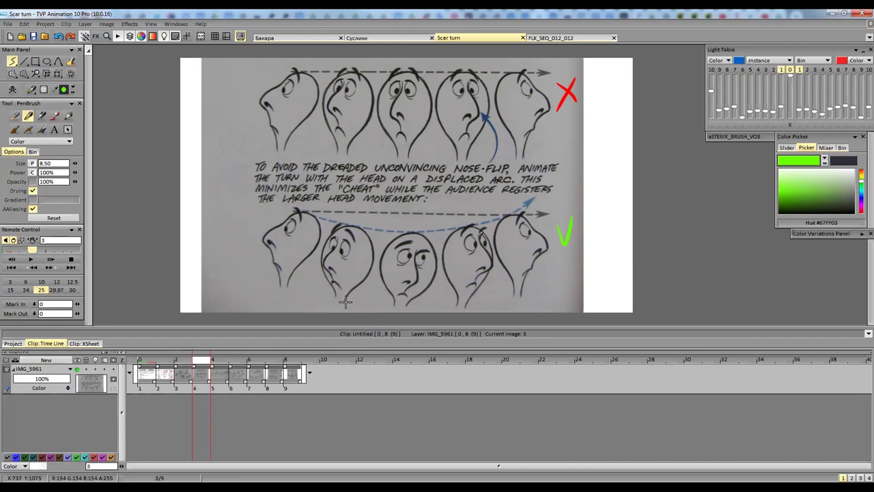
Draw a green tilt axis through the lower row's middle head, a green arc along the head tops, and green shoulder lines
left_click_drag(422, 232, 396, 307)
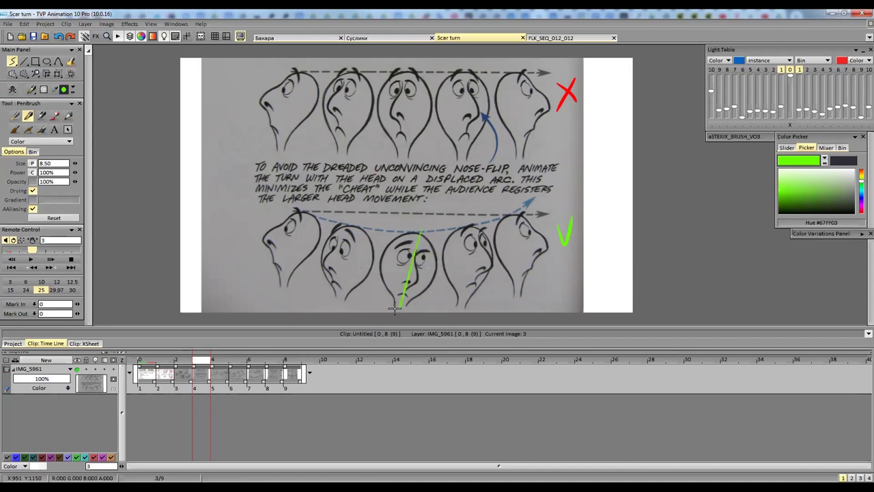
mouse_move(304, 212)
left_mouse_down()
mouse_move(372, 231)
mouse_move(493, 207)
left_mouse_up()
key("ctrl+z")
left_click_drag(323, 217, 493, 220)
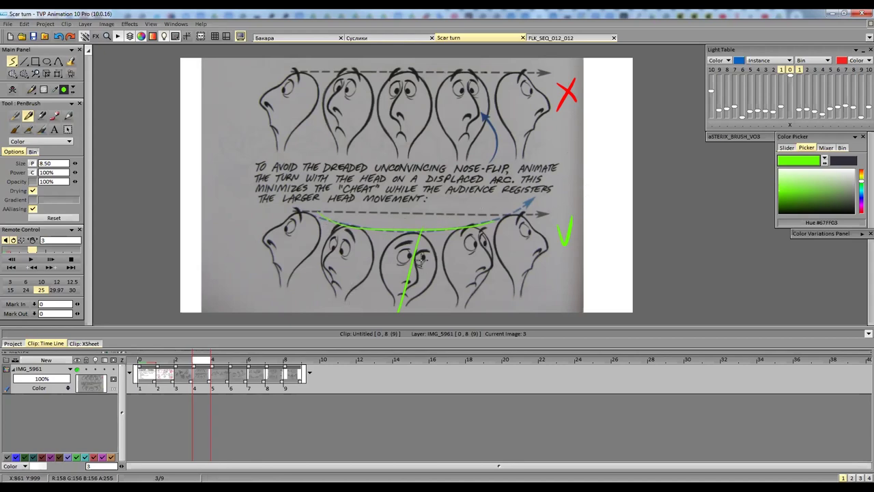
mouse_move(390, 299)
left_mouse_down()
mouse_move(374, 311)
mouse_move(430, 301)
left_mouse_up()
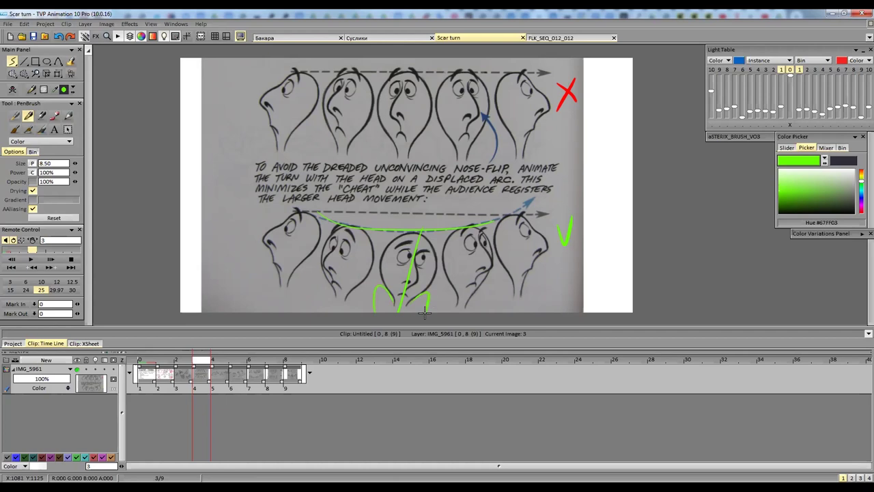
mouse_move(512, 291)
left_mouse_down()
mouse_move(495, 316)
mouse_move(524, 283)
mouse_move(524, 313)
left_mouse_up()
On the following reference drawing, draw a black tilted axis through the BD head of the "Instead of this" example
left_click(643, 195, "ctrl")
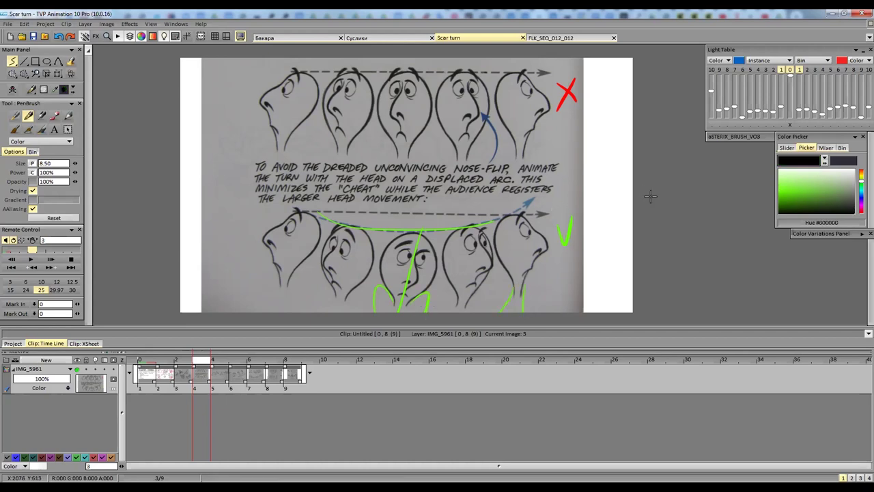
key("Right")
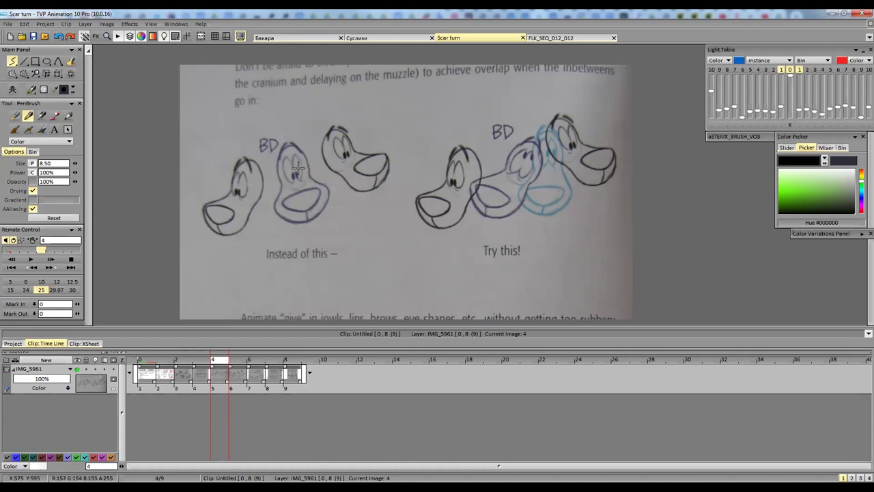
left_click_drag(287, 141, 311, 240)
key("ctrl+z")
left_click_drag(285, 138, 313, 238)
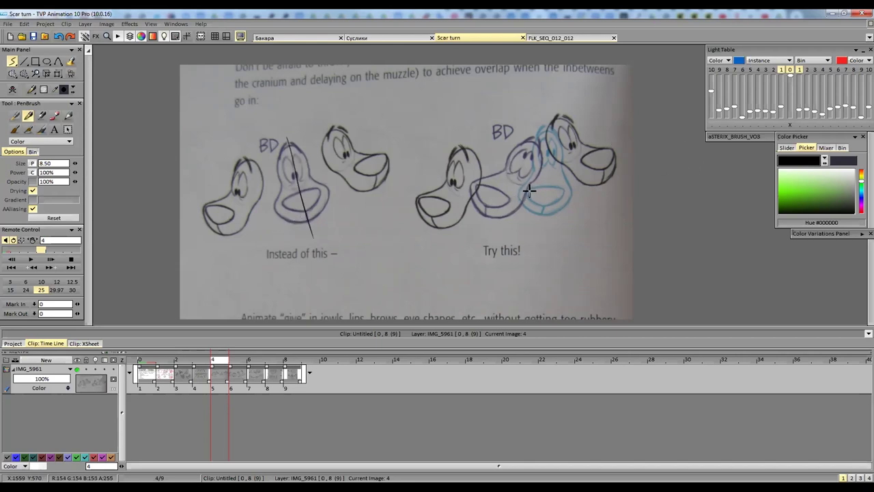
Try marking the BD head of the "Try this!" example with black axis strokes, undoing both
mouse_move(545, 167)
left_mouse_down()
mouse_move(521, 143)
mouse_move(517, 185)
mouse_move(536, 151)
mouse_move(490, 196)
mouse_move(486, 219)
left_mouse_up()
left_click_drag(526, 153, 531, 157)
key("ctrl+z")
key("ctrl+z")
On the "1 frame" reference drawing, outline the stretched nose of the third head in the upper row in black
key("Right")
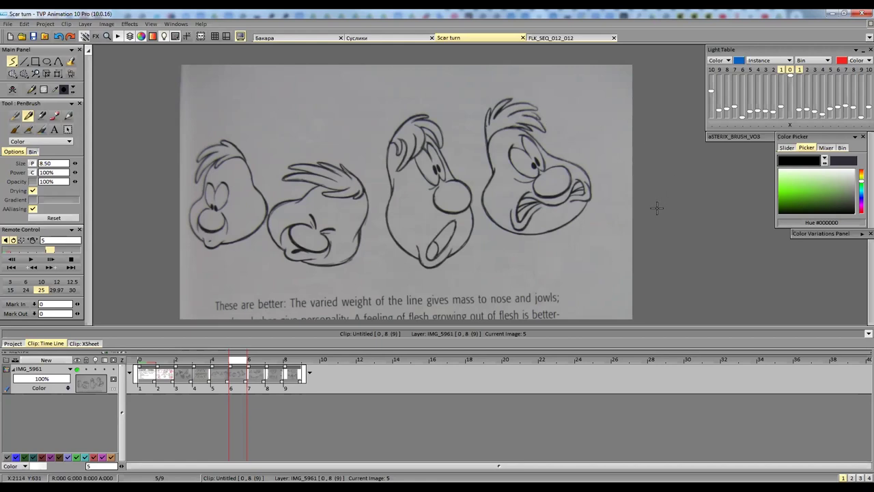
scroll(618, 209, "up", 2)
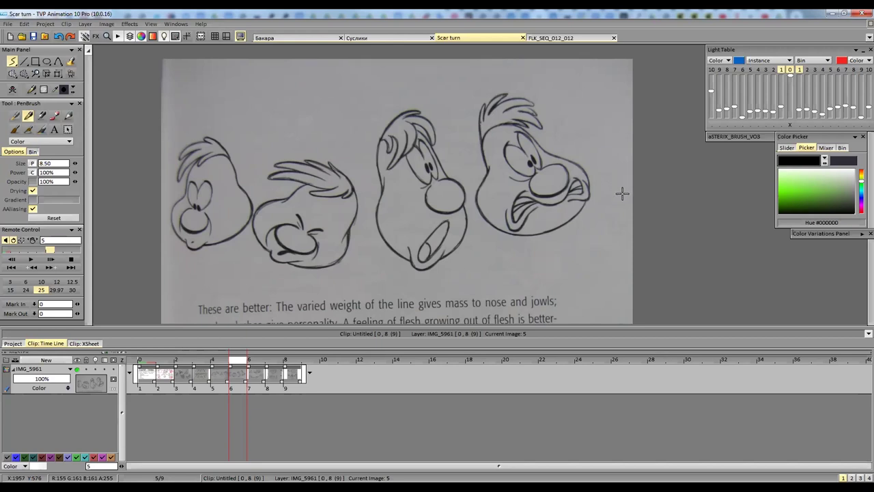
key("Right")
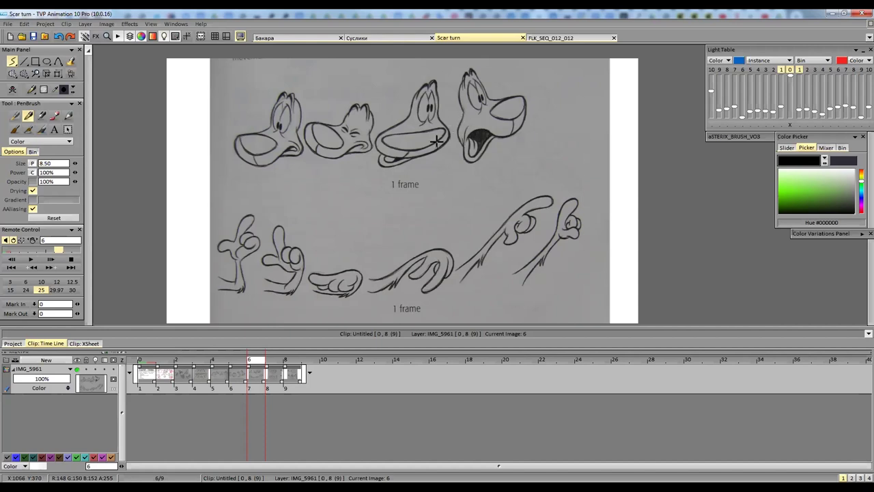
mouse_move(440, 129)
left_mouse_down()
mouse_move(390, 135)
mouse_move(385, 146)
mouse_move(433, 141)
mouse_move(443, 131)
mouse_move(394, 136)
mouse_move(440, 127)
mouse_move(435, 150)
left_mouse_up()
key("ctrl+z")
Try tracing the stretched fingers of the fourth and fifth hands in black, undoing each trace
left_click_drag(439, 250, 452, 254)
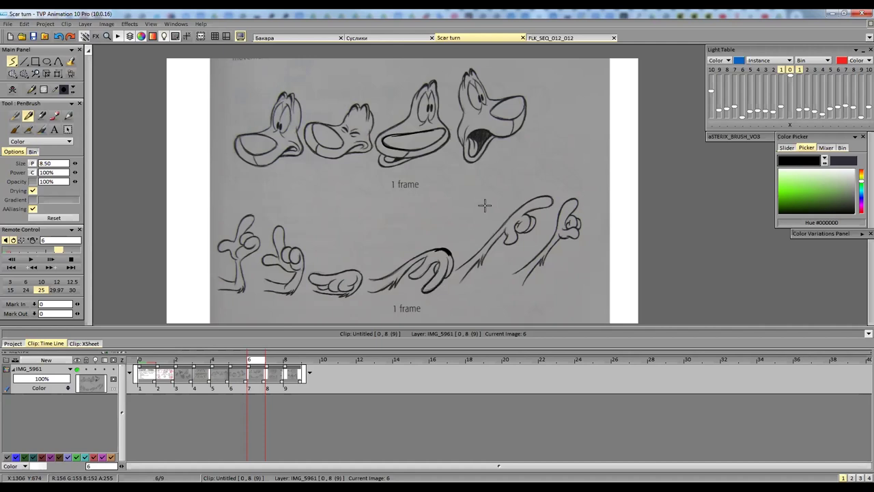
key("ctrl+z")
left_click_drag(514, 217, 553, 202)
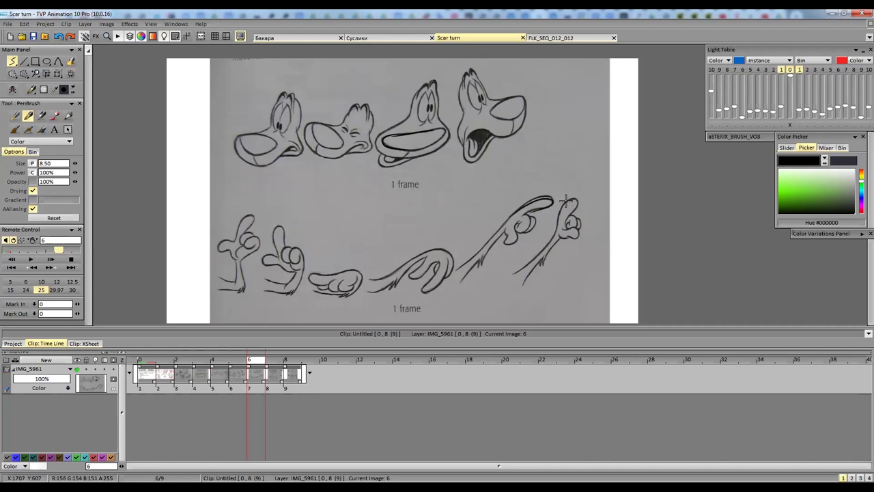
key("ctrl+z")
Show the stiff and loose breakdown comparison and try tracing both ears of the stiff row's middle head in black, undoing the strokes
key("Right")
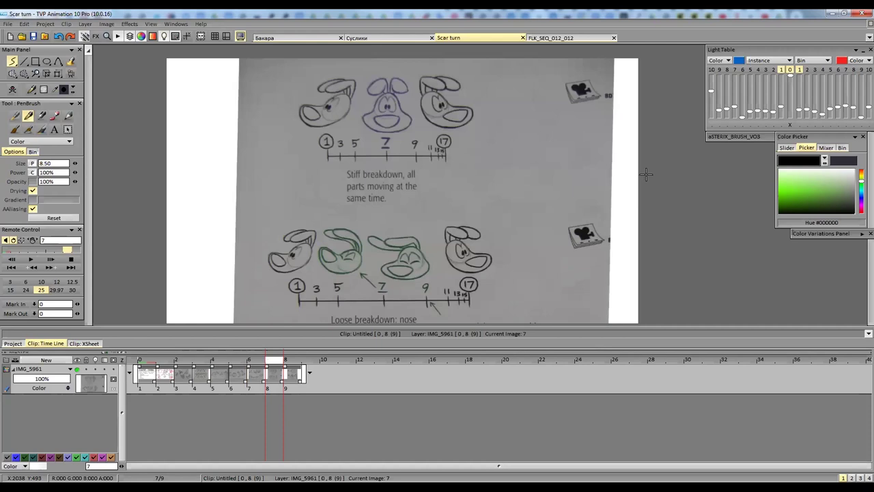
key("Left")
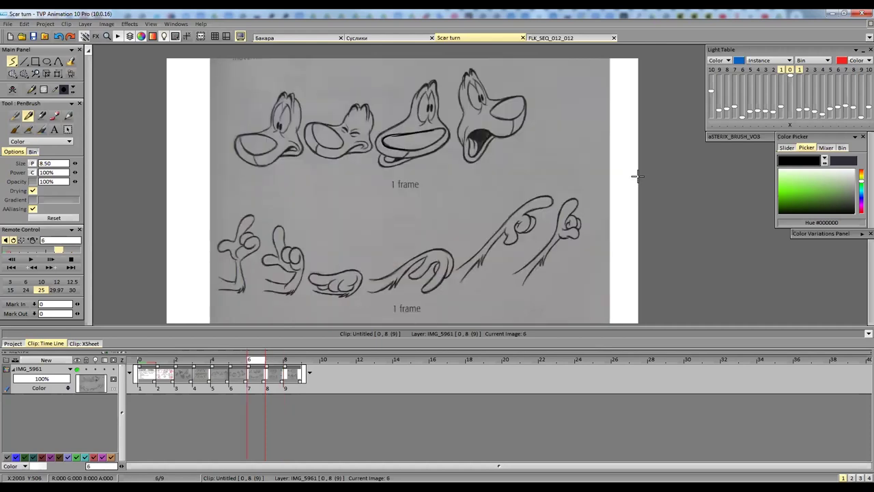
key("Right")
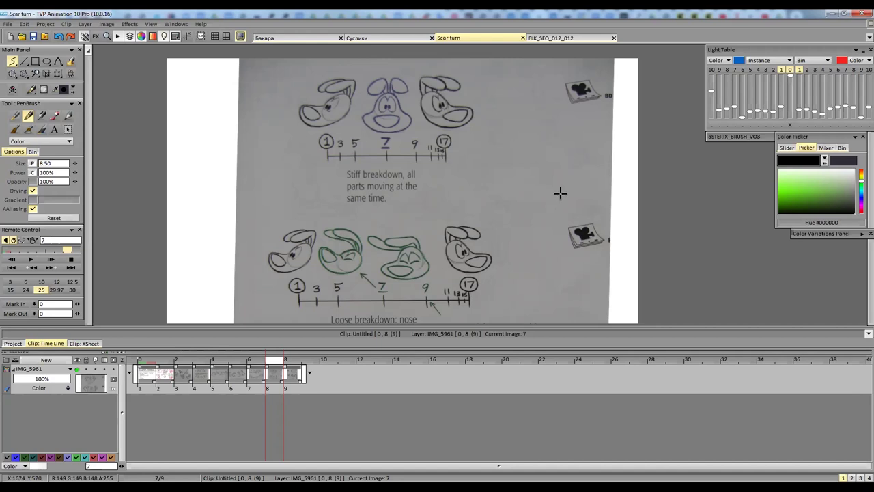
mouse_move(367, 97)
left_mouse_down()
mouse_move(383, 85)
mouse_move(408, 94)
left_mouse_up()
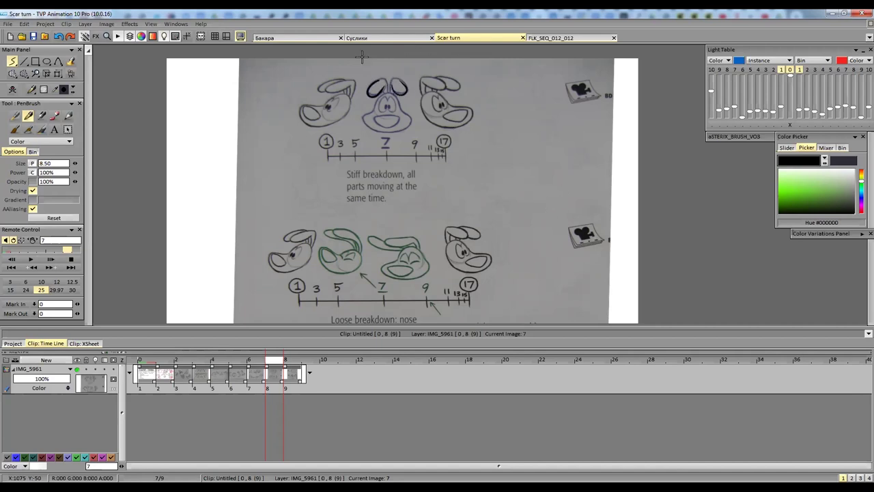
key("ctrl+z")
key("ctrl+z")
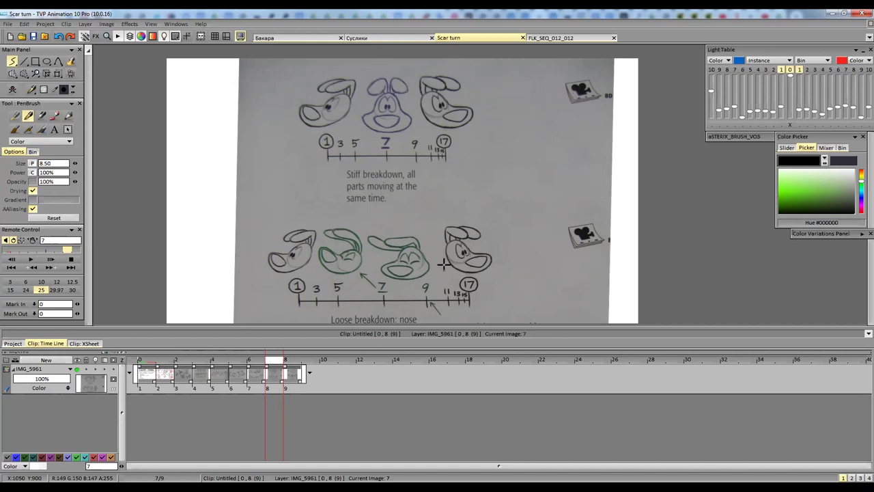
Try drawing a black motion curve through the loose breakdown heads and an overlapping eared head beside pose 17, undoing all the marks
mouse_move(273, 258)
left_mouse_down()
mouse_move(306, 247)
mouse_move(362, 273)
mouse_move(512, 233)
left_mouse_up()
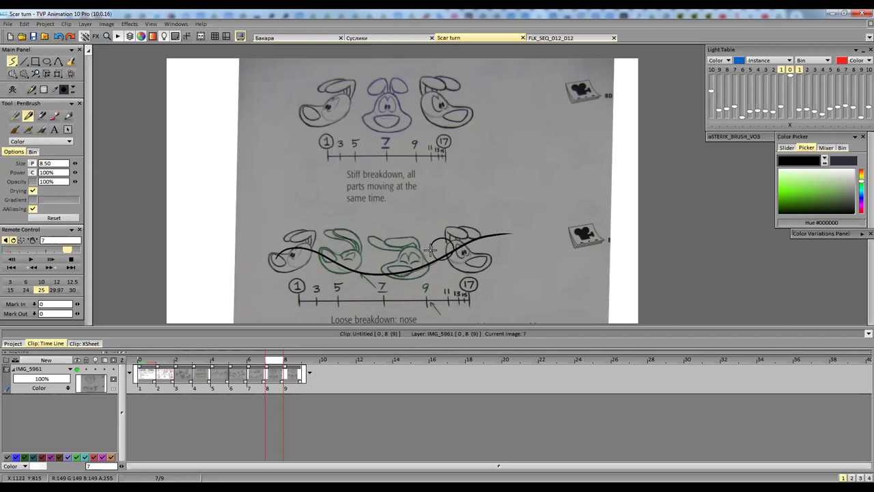
mouse_move(452, 238)
left_mouse_down()
mouse_move(463, 268)
mouse_move(443, 240)
mouse_move(480, 269)
mouse_move(443, 267)
left_mouse_up()
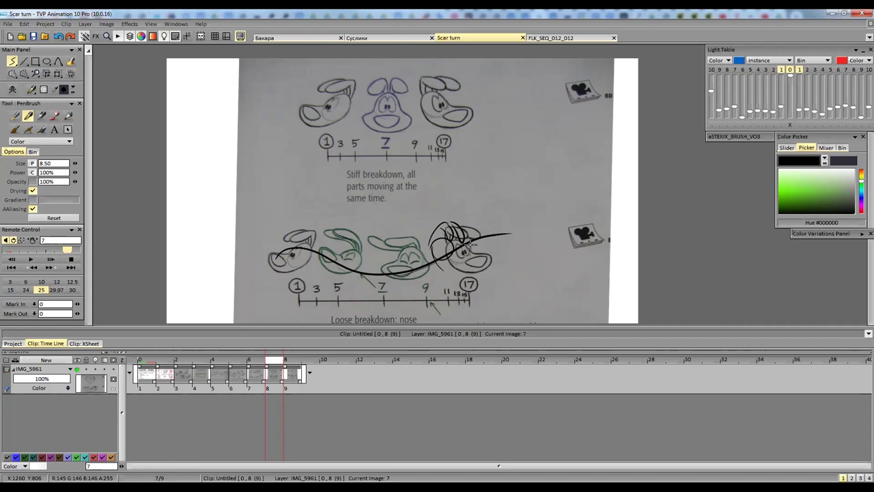
key("ctrl+z")
key("ctrl+z")
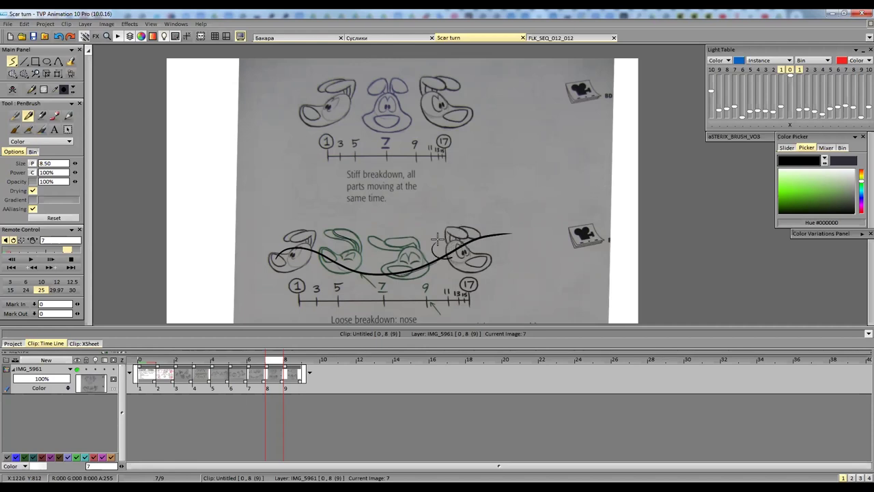
mouse_move(452, 243)
left_mouse_down()
mouse_move(483, 254)
mouse_move(441, 268)
mouse_move(432, 217)
mouse_move(433, 245)
left_mouse_up()
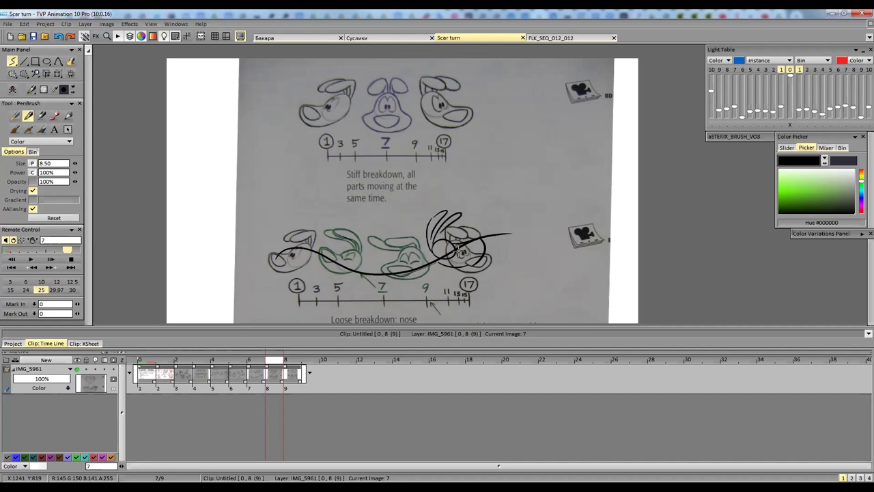
key("ctrl+z")
key("ctrl+z")
key("ctrl+z")
key("ctrl+z")
key("ctrl+z")
key("ctrl+z")
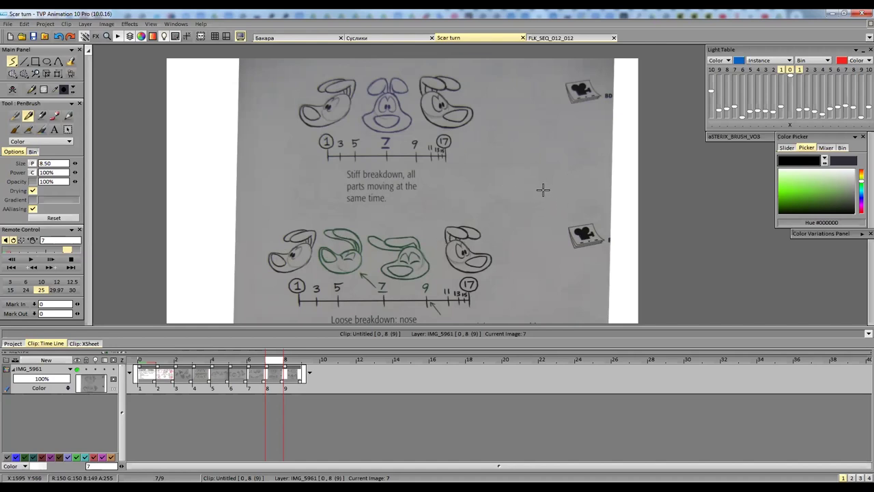
scroll(540, 198, "up", 1)
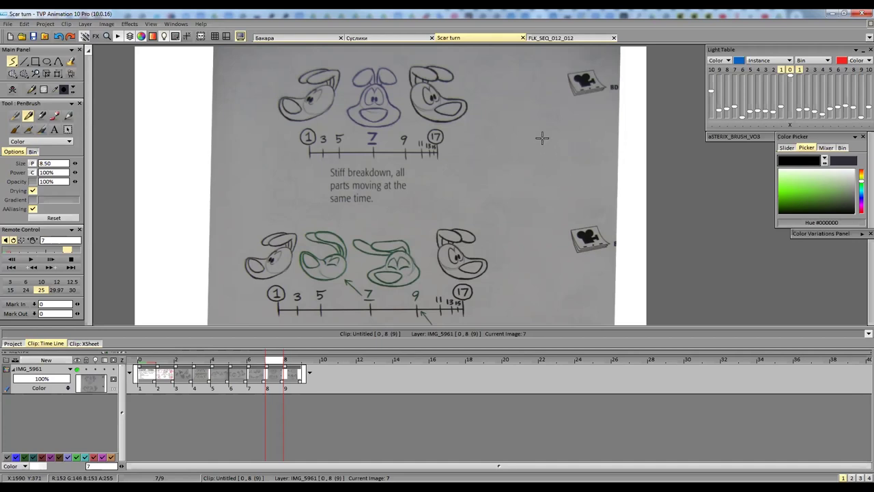
Sketch a black three-quarter head with a round skull, guide lines, eyes, ear and long snout beside the stiff breakdown row
mouse_move(540, 132)
left_mouse_down()
mouse_move(526, 169)
mouse_move(561, 150)
mouse_move(542, 130)
left_mouse_up()
mouse_move(543, 133)
left_mouse_down()
mouse_move(541, 176)
mouse_move(561, 154)
mouse_move(529, 163)
left_mouse_up()
mouse_move(522, 161)
left_mouse_down()
mouse_move(536, 189)
mouse_move(552, 181)
mouse_move(561, 154)
mouse_move(564, 169)
mouse_move(498, 171)
mouse_move(519, 187)
mouse_move(509, 176)
mouse_move(519, 185)
mouse_move(567, 162)
left_mouse_up()
left_click_drag(536, 187, 558, 174)
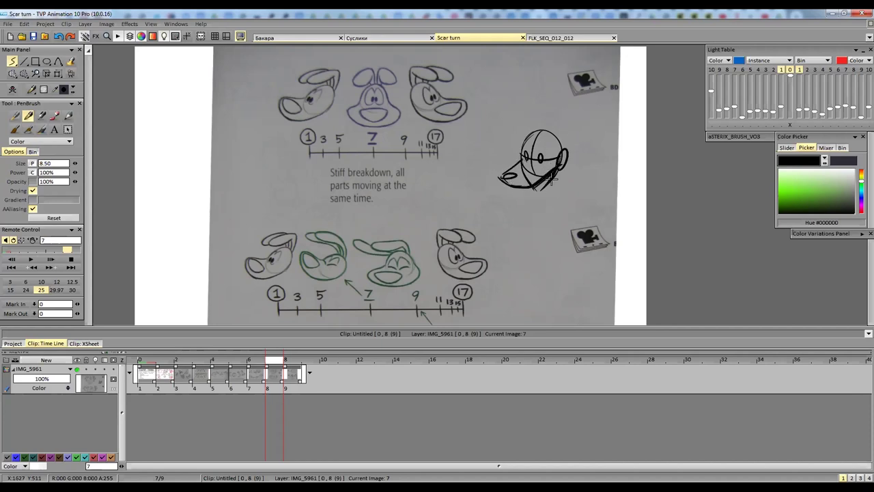
mouse_move(551, 132)
left_mouse_down()
mouse_move(547, 164)
mouse_move(552, 125)
mouse_move(544, 127)
mouse_move(545, 169)
mouse_move(538, 149)
mouse_move(506, 166)
mouse_move(515, 164)
mouse_move(525, 190)
mouse_move(521, 175)
mouse_move(493, 179)
mouse_move(531, 193)
left_mouse_up()
left_click_drag(516, 153, 555, 158)
left_click_drag(541, 126, 533, 155)
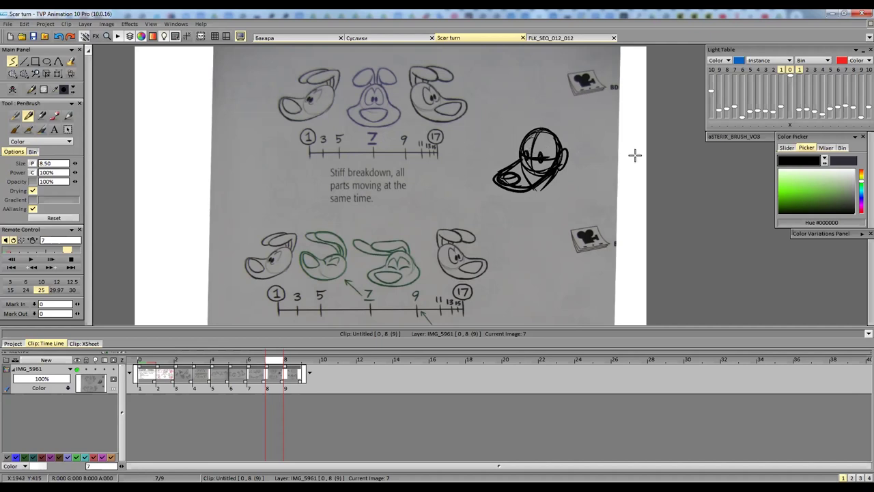
Try sketching a second black head with lowered eyes and a drooping snout beside the first sketched head, undoing its strokes
mouse_move(615, 169)
left_mouse_down()
mouse_move(577, 158)
mouse_move(615, 169)
left_mouse_up()
mouse_move(593, 151)
left_mouse_down()
mouse_move(577, 175)
mouse_move(612, 177)
left_mouse_up()
mouse_move(560, 193)
left_mouse_down()
mouse_move(562, 215)
mouse_move(603, 188)
mouse_move(595, 217)
mouse_move(573, 198)
mouse_move(559, 213)
mouse_move(602, 206)
left_mouse_up()
left_click_drag(580, 168, 611, 179)
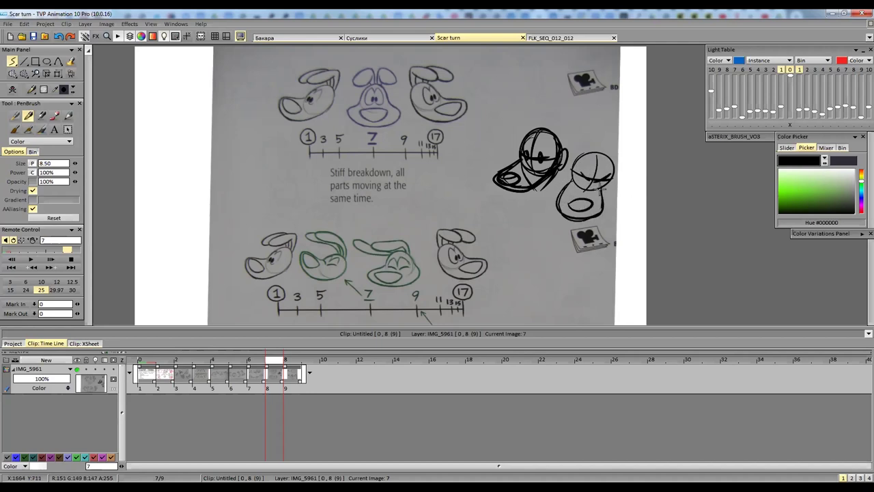
left_click_drag(581, 202, 582, 215)
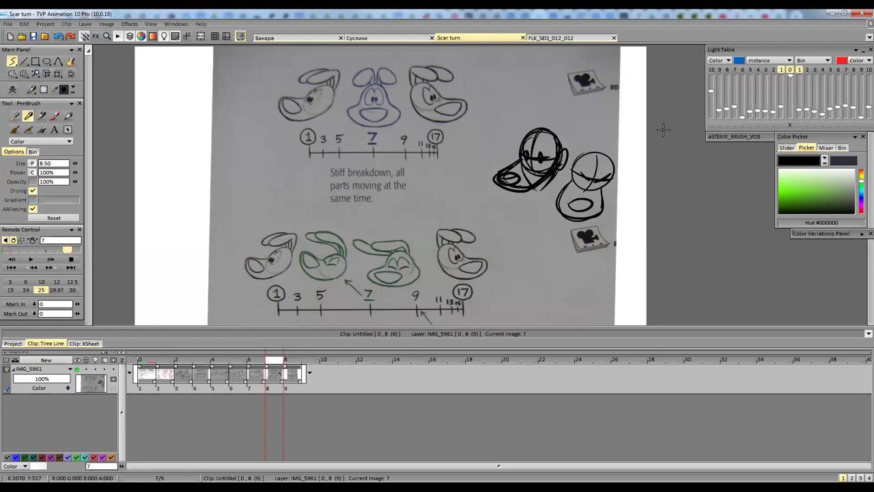
key("ctrl+z")
key("ctrl+z")
key("ctrl+z")
key("ctrl+z")
key("ctrl+z")
key("ctrl+z")
key("ctrl+z")
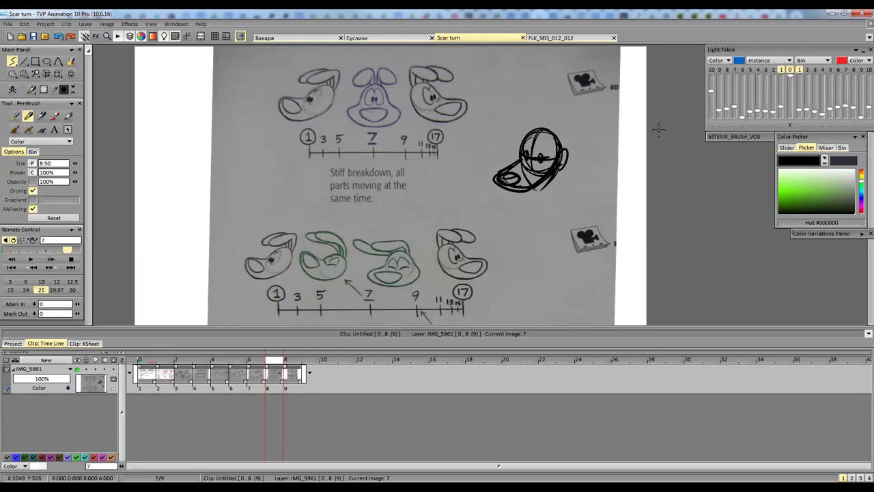
Show the head-tilt reference page and try marking the lower middle head's tilted axis and eye line in black, undoing both strokes
key("Right")
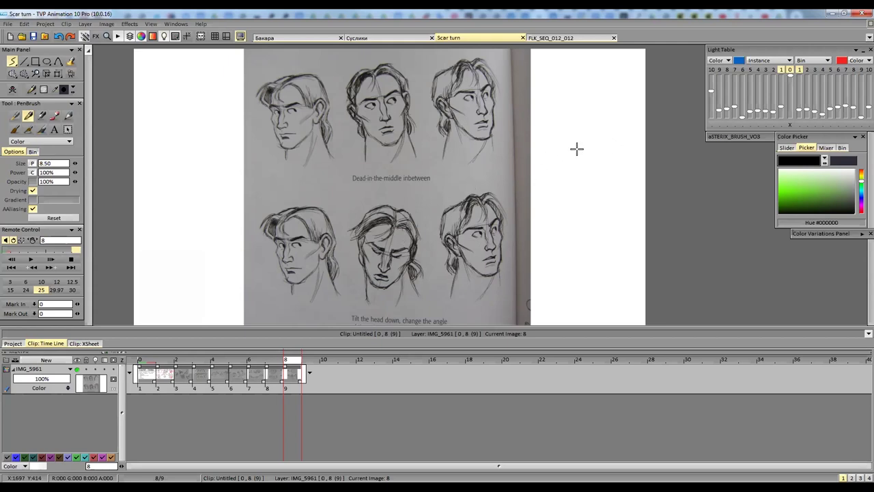
left_click_drag(396, 206, 373, 304)
left_click_drag(369, 253, 414, 253)
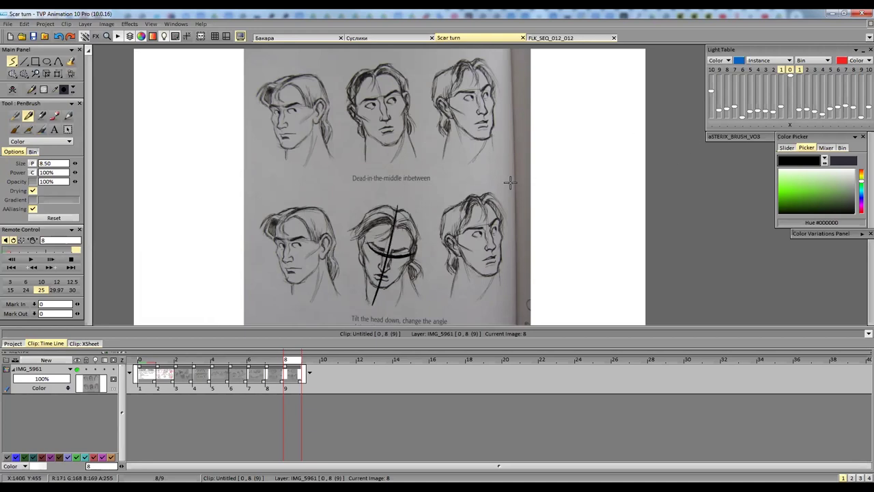
key("ctrl+z")
key("ctrl+z")
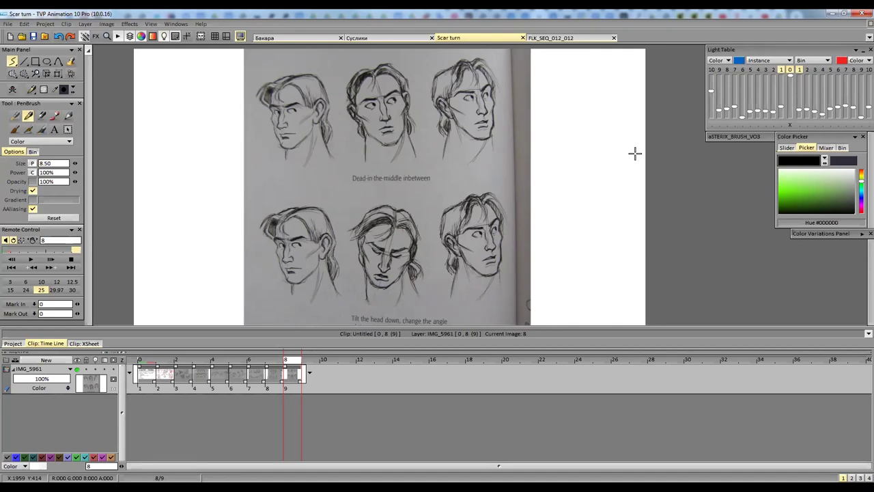
Sketch a small black head with a centre line, two ears and a neck in the blank margin beside the reference page
left_click_drag(598, 209, 581, 185)
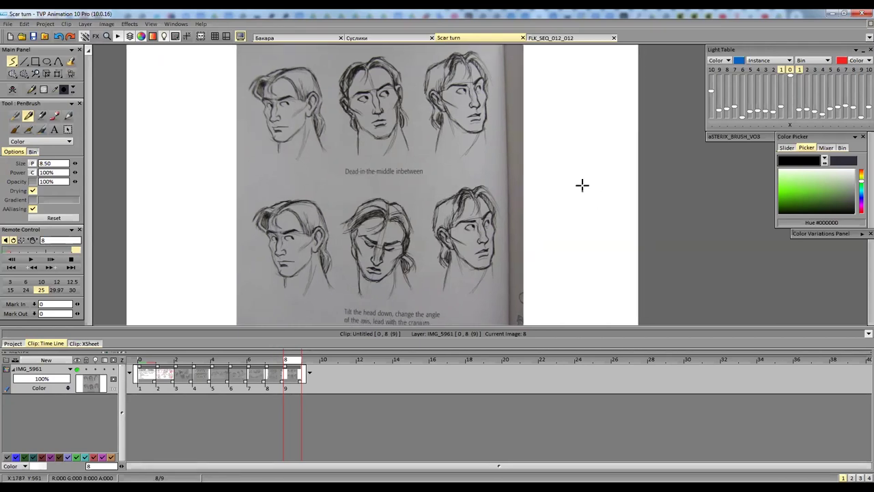
mouse_move(573, 141)
left_mouse_down()
mouse_move(559, 164)
mouse_move(586, 152)
mouse_move(574, 142)
mouse_move(579, 195)
left_mouse_up()
left_click_drag(558, 167, 565, 191)
left_click_drag(586, 161, 579, 191)
mouse_move(559, 151)
left_mouse_down()
mouse_move(559, 168)
mouse_move(585, 172)
left_mouse_up()
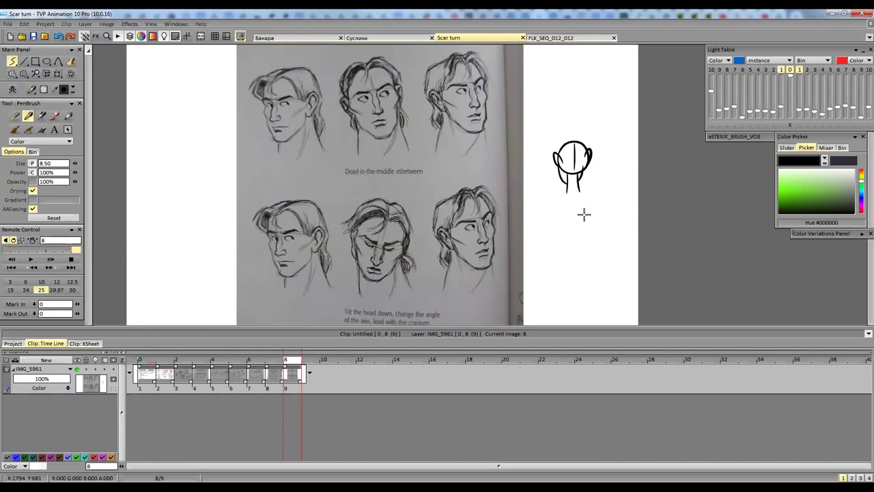
Below the small head, sketch a front-facing head with eyes and ears, plus a tilted head between the two
mouse_move(584, 226)
left_mouse_down()
mouse_move(597, 244)
mouse_move(571, 241)
mouse_move(582, 259)
mouse_move(575, 265)
mouse_move(567, 256)
mouse_move(581, 273)
left_mouse_up()
mouse_move(577, 239)
left_mouse_down()
mouse_move(588, 274)
mouse_move(572, 287)
left_mouse_up()
left_click_drag(583, 272, 587, 283)
mouse_move(568, 241)
left_mouse_down()
mouse_move(564, 260)
mouse_move(596, 261)
left_mouse_up()
left_click_drag(566, 193, 567, 186)
mouse_move(580, 175)
left_mouse_down()
mouse_move(566, 210)
mouse_move(559, 199)
mouse_move(581, 213)
mouse_move(560, 216)
mouse_move(587, 212)
mouse_move(572, 193)
mouse_move(577, 205)
mouse_move(558, 202)
mouse_move(590, 198)
mouse_move(587, 217)
mouse_move(592, 212)
mouse_move(554, 196)
mouse_move(580, 217)
left_mouse_up()
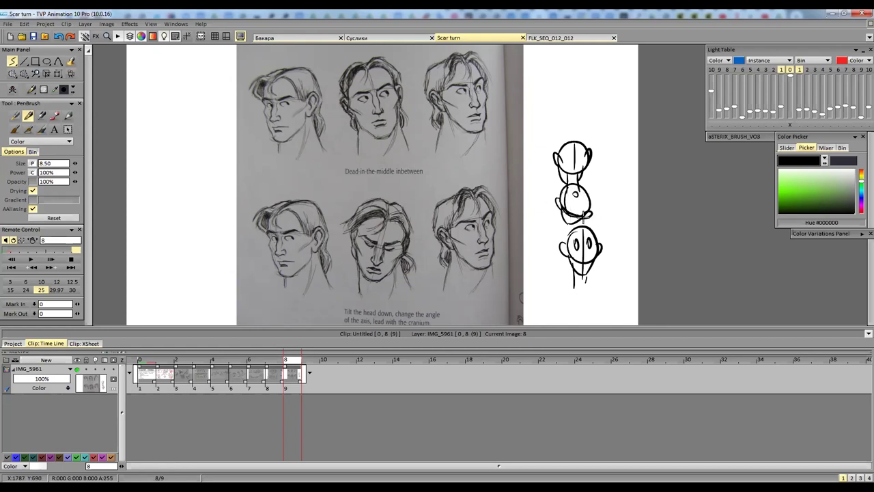
Draw a curved downward arrow and a turned head with eyes on either side of the middle head, then rework the middle head
left_click_drag(544, 183, 551, 218)
mouse_move(615, 181)
left_mouse_down()
mouse_move(603, 204)
mouse_move(610, 190)
mouse_move(600, 206)
mouse_move(613, 214)
mouse_move(615, 190)
mouse_move(620, 229)
left_mouse_up()
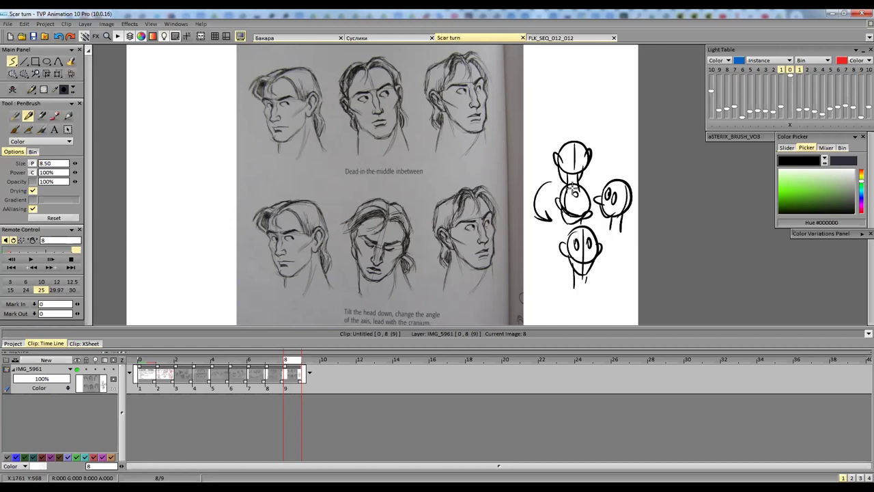
mouse_move(566, 217)
left_mouse_down()
mouse_move(582, 202)
mouse_move(561, 199)
left_mouse_up()
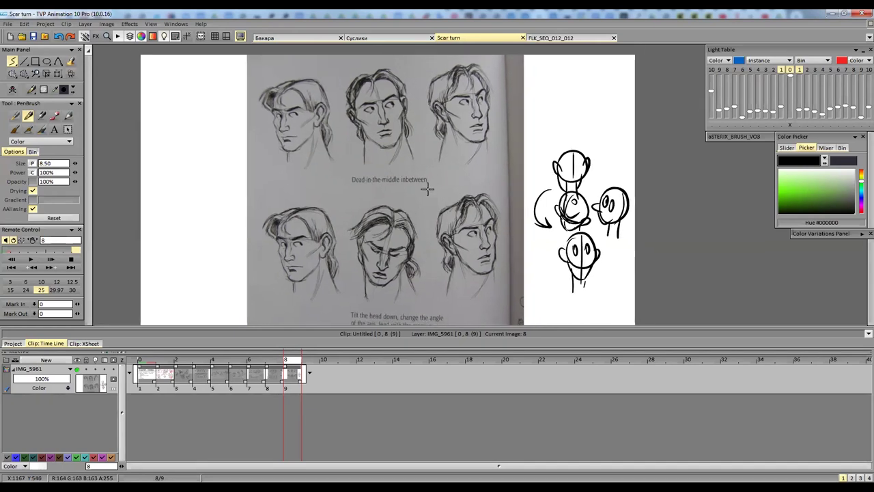
Switch to the Суслики project, fit the three characters in view and play the clip
left_click(388, 38)
scroll(477, 213, "down", 2)
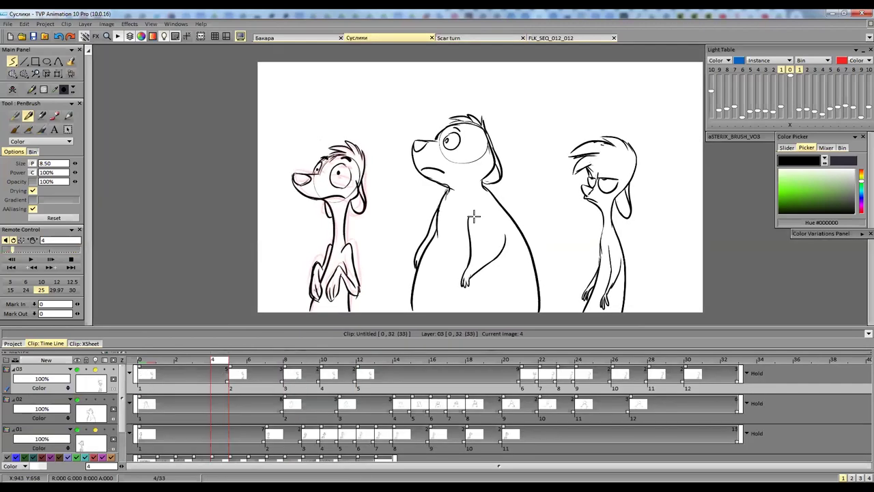
left_click_drag(429, 237, 410, 234)
scroll(414, 228, "up", 1)
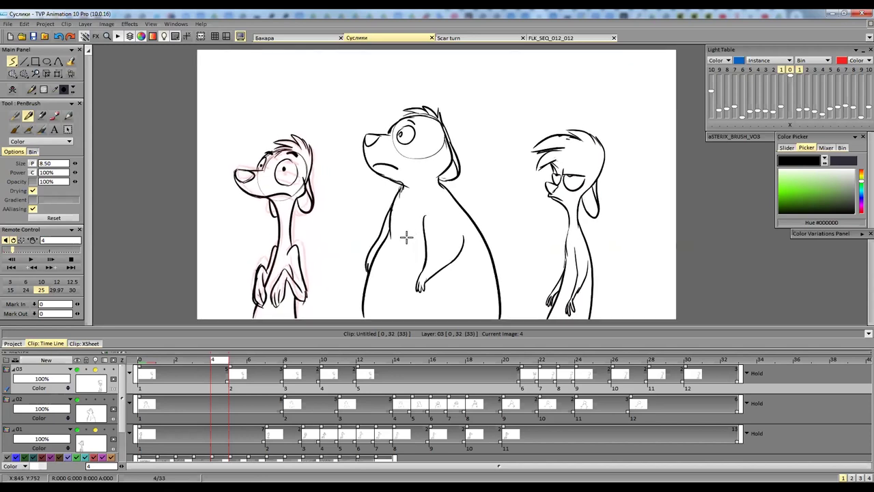
left_click(30, 259)
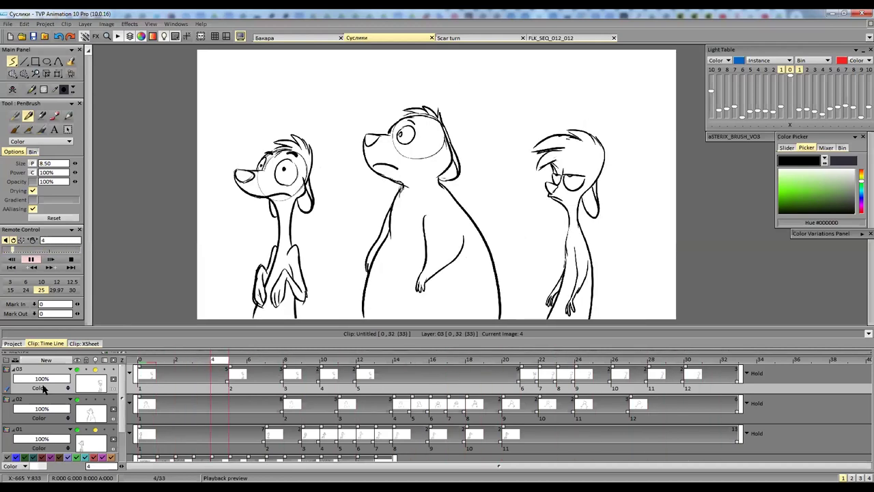
Examine the three characters' head turns frame by frame from frame 1 to frame 32 and replay the clip
left_click(148, 360)
left_click(165, 360)
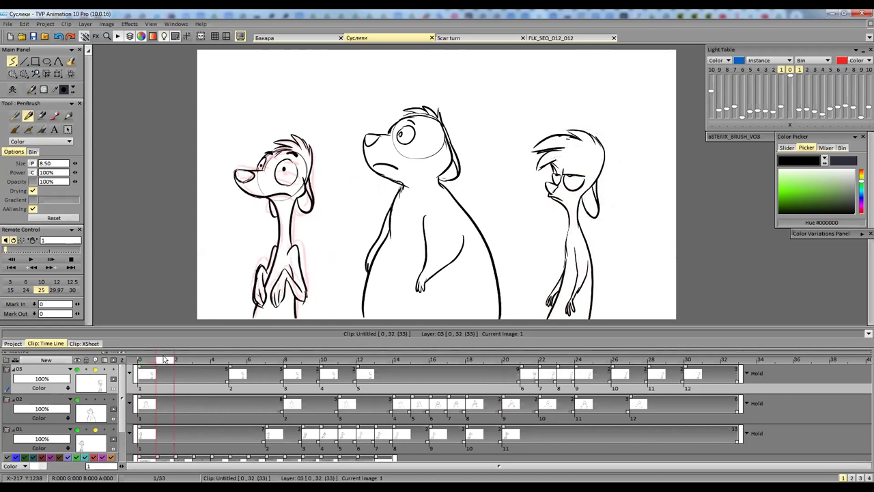
left_click(166, 359)
left_click(184, 360)
left_click(205, 360)
left_click(239, 358)
left_click(255, 358)
left_click(275, 355)
left_click(293, 352)
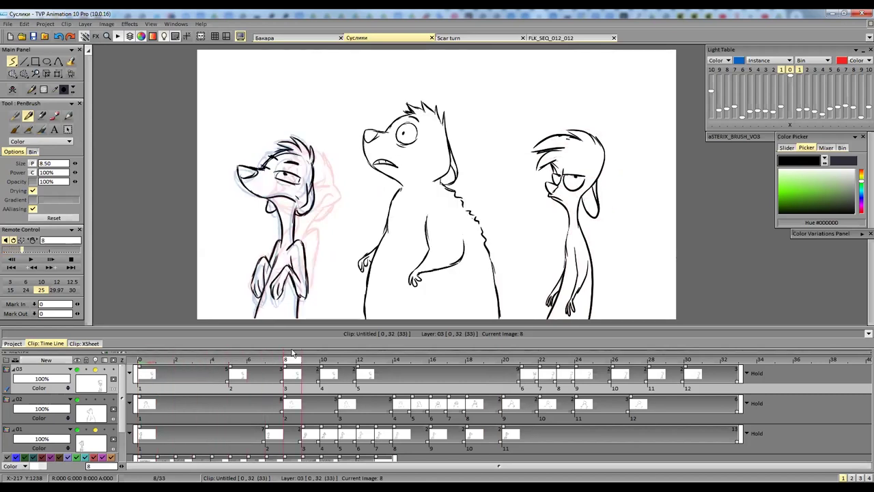
mouse_move(292, 352)
left_mouse_down()
mouse_move(251, 357)
mouse_move(318, 359)
mouse_move(367, 342)
mouse_move(467, 334)
mouse_move(380, 339)
mouse_move(453, 334)
mouse_move(321, 357)
mouse_move(206, 361)
mouse_move(296, 366)
mouse_move(277, 362)
mouse_move(413, 353)
mouse_move(404, 354)
mouse_move(420, 351)
mouse_move(399, 350)
mouse_move(443, 348)
mouse_move(421, 349)
mouse_move(517, 323)
mouse_move(541, 325)
mouse_move(470, 335)
mouse_move(573, 321)
mouse_move(464, 332)
mouse_move(621, 319)
mouse_move(535, 342)
mouse_move(445, 340)
mouse_move(460, 334)
mouse_move(327, 350)
mouse_move(251, 346)
mouse_move(294, 360)
mouse_move(346, 359)
mouse_move(508, 331)
mouse_move(732, 311)
mouse_move(699, 317)
left_mouse_up()
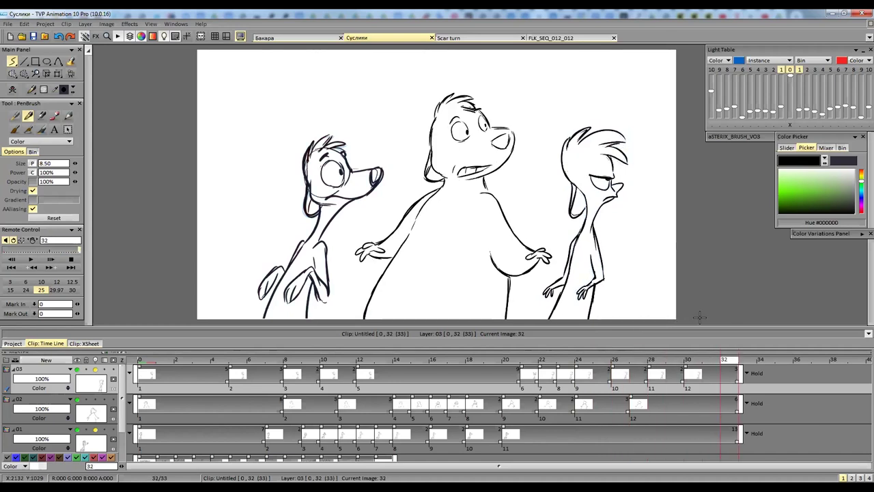
left_click(30, 258)
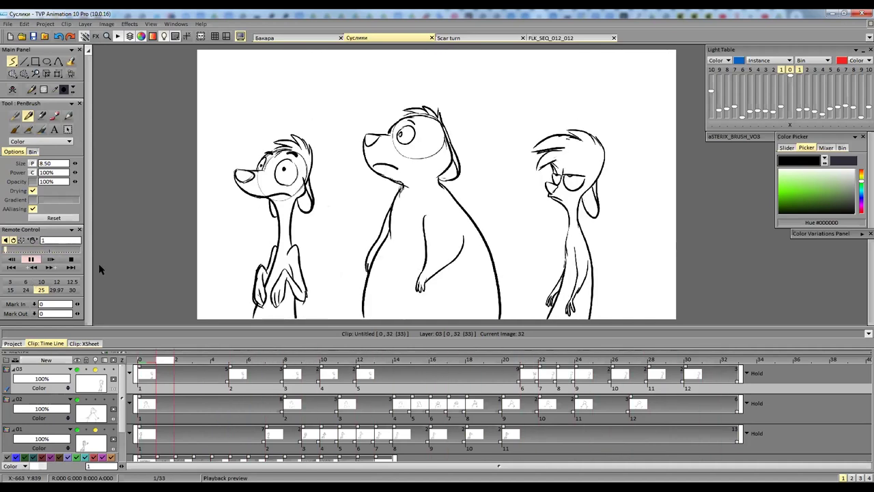
Switch to the Бакара project and play its clip from frame 0
left_click(303, 39)
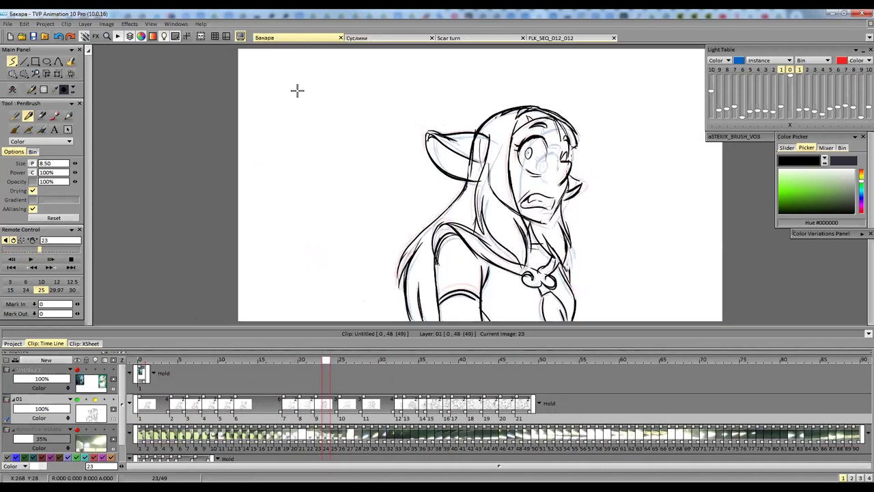
left_click(140, 360)
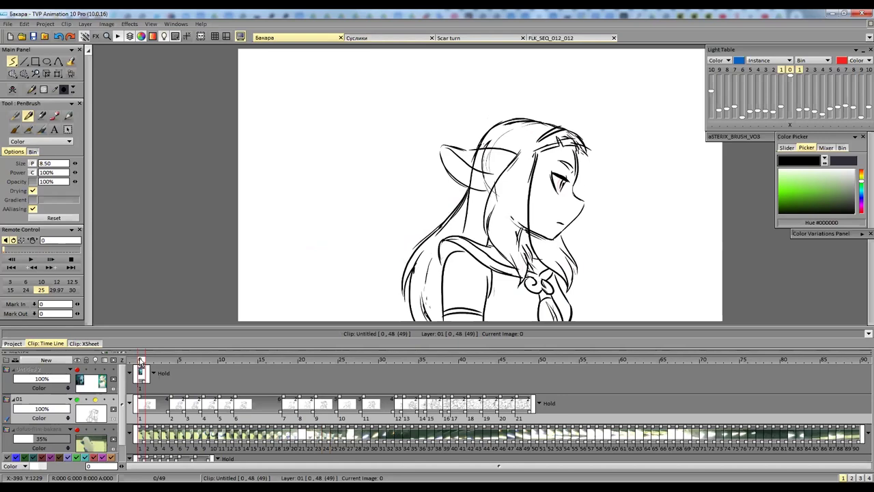
left_click(30, 261)
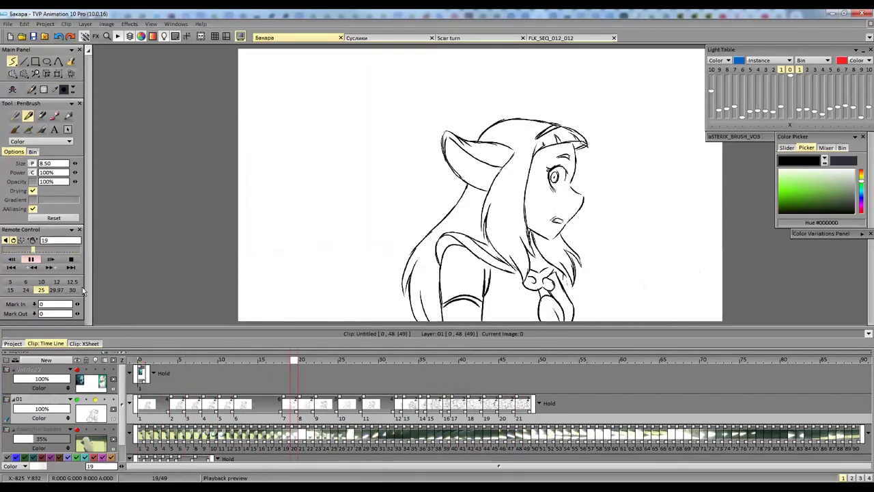
Stop playback, scrub through the Бакара head turn to its final pose and replay the clip
key("space")
left_click(147, 358)
mouse_move(151, 357)
left_mouse_down()
mouse_move(251, 360)
mouse_move(412, 348)
mouse_move(390, 355)
mouse_move(295, 340)
mouse_move(536, 335)
left_mouse_up()
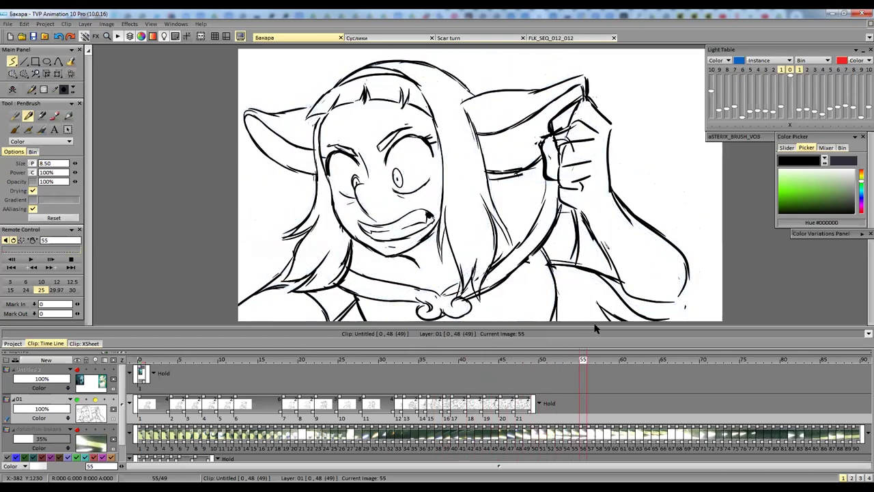
left_click(568, 337)
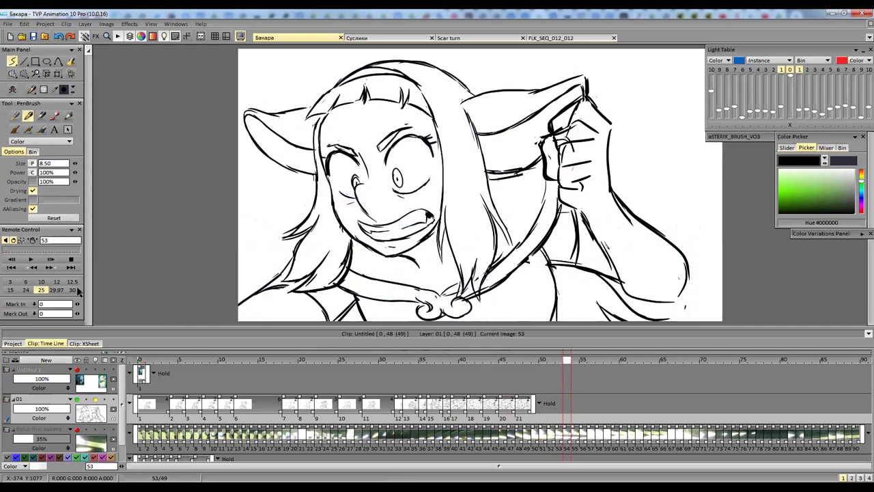
left_click(32, 262)
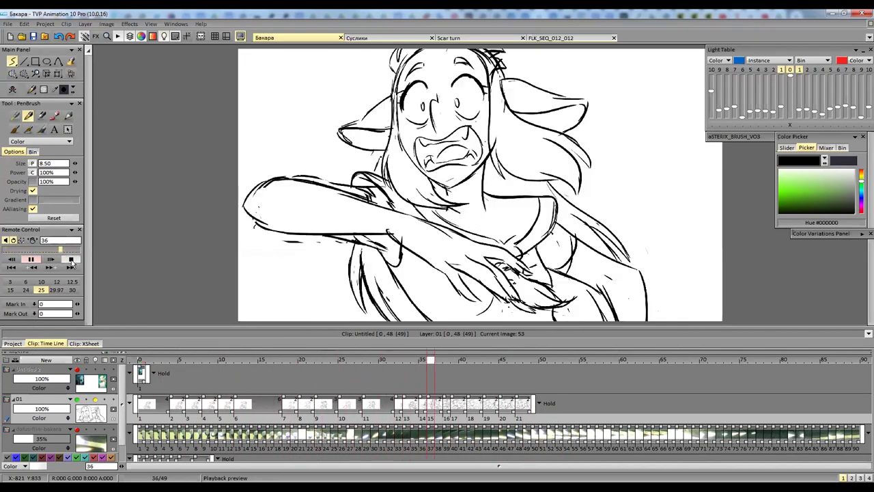
left_click(59, 340)
Return to the Scar turn project, add a new empty clip and open it in the timeline with its blank canvas framed
left_click(449, 37)
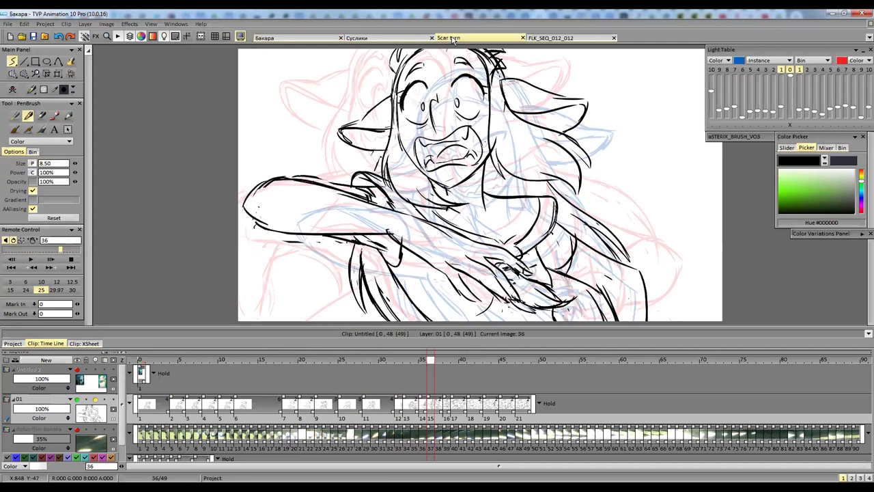
left_click(143, 366)
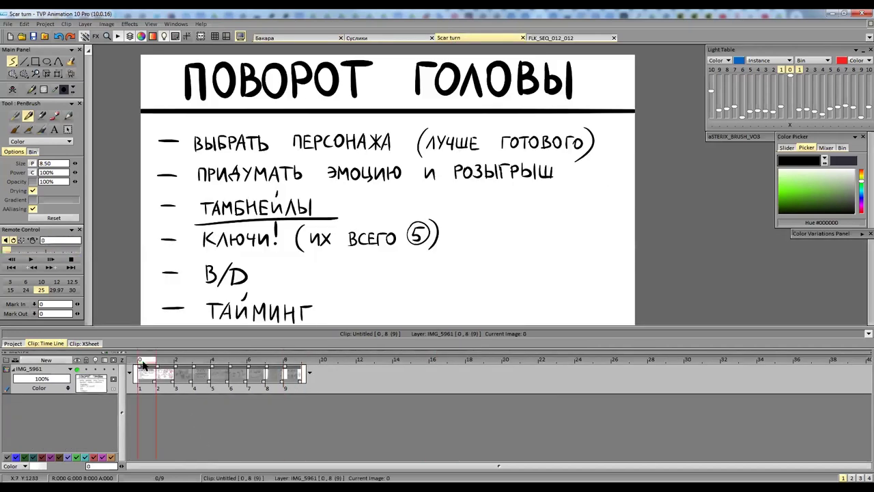
left_click(12, 343)
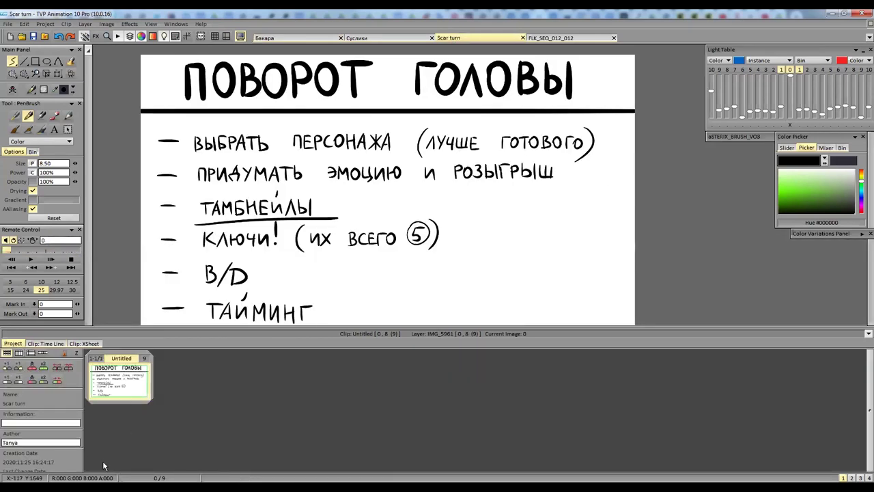
left_click(7, 365)
double_click(123, 380)
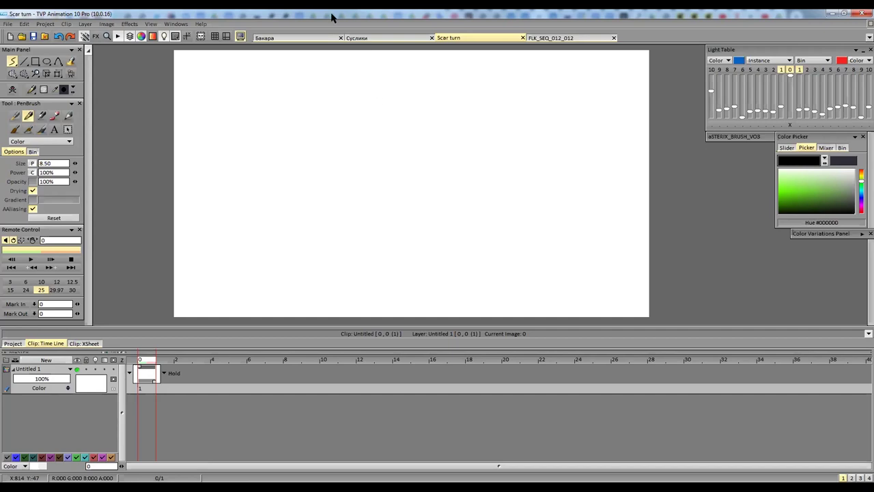
scroll(521, 232, "down", 1)
scroll(518, 233, "up", 2)
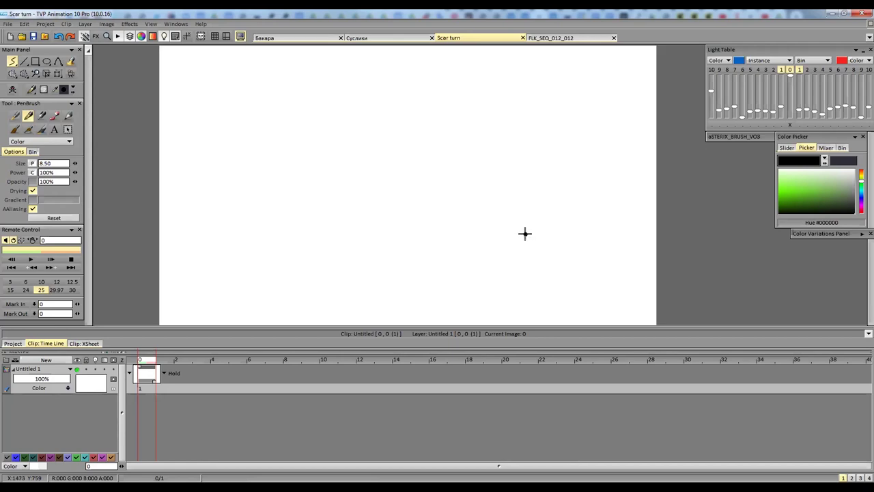